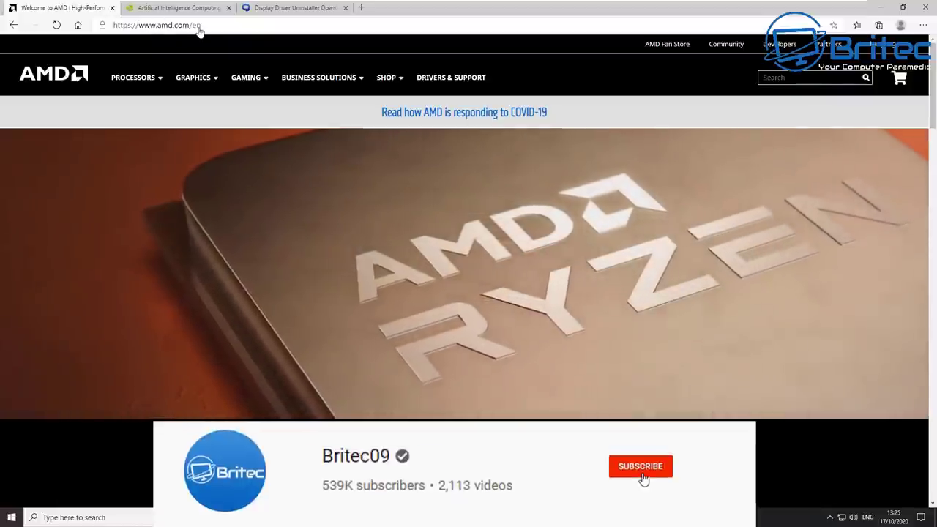
Open the Drivers & Support page on the AMD website and dismiss the feedback survey.
{"action": "left_click", "coordinate": [173, 9]}
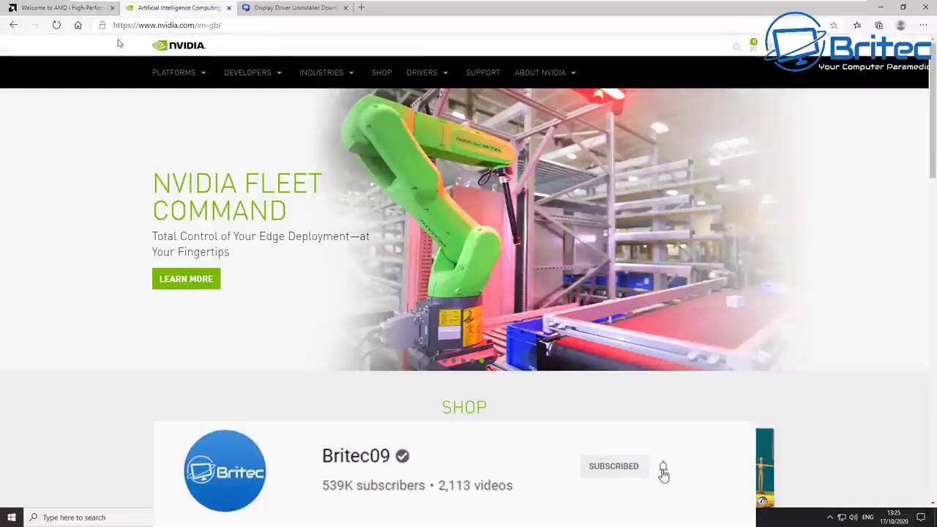
{"action": "left_click", "coordinate": [62, 8]}
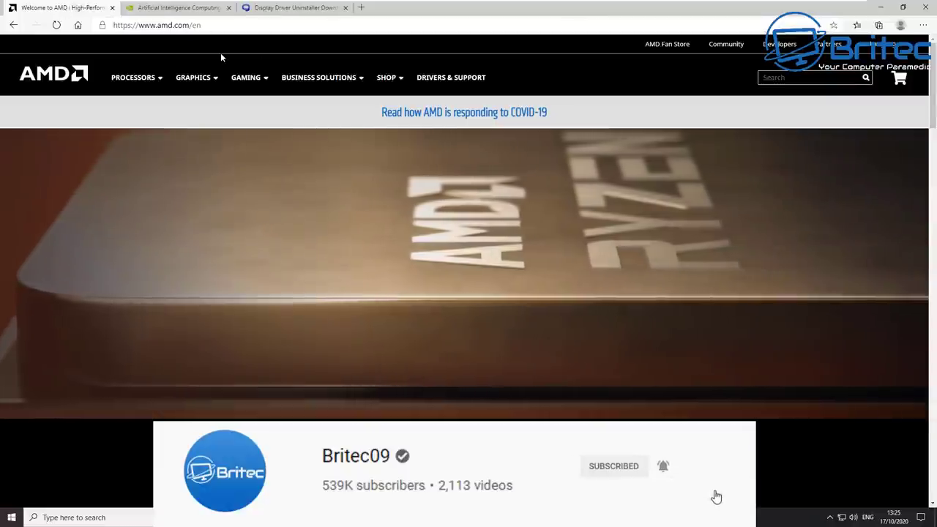
{"action": "mouse_move", "coordinate": [208, 86]}
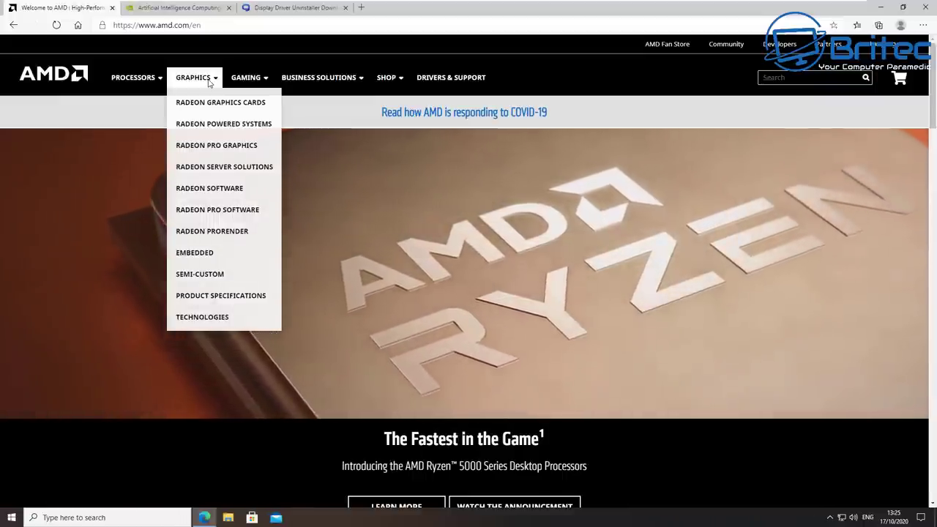
{"action": "mouse_move", "coordinate": [299, 86]}
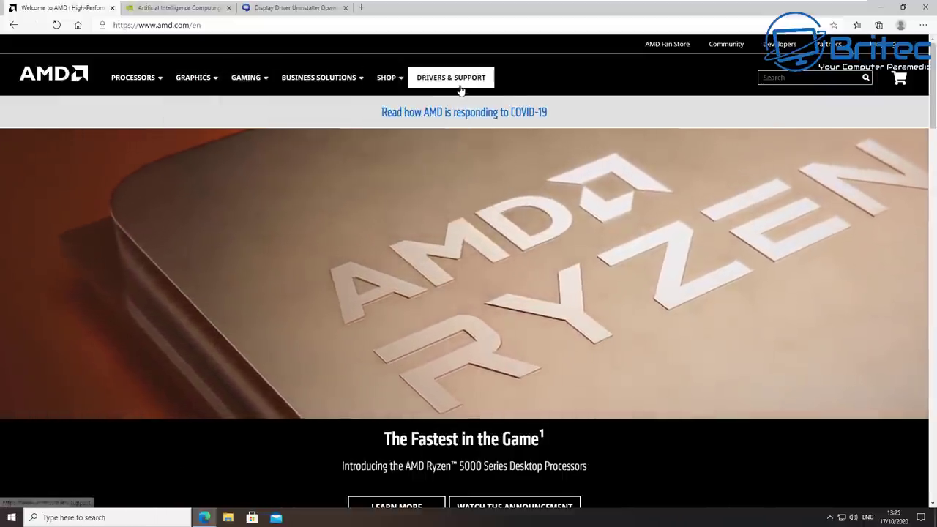
{"action": "left_click", "coordinate": [460, 84]}
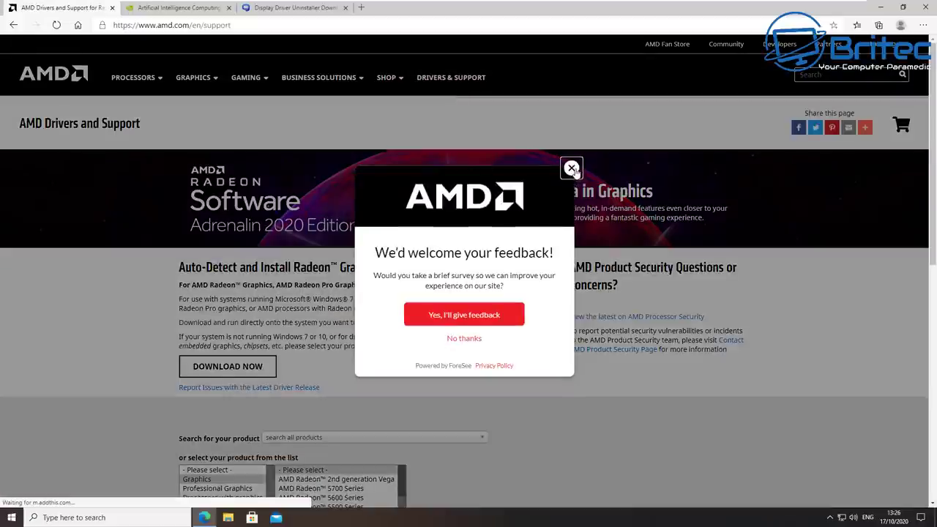
{"action": "left_click", "coordinate": [571, 169]}
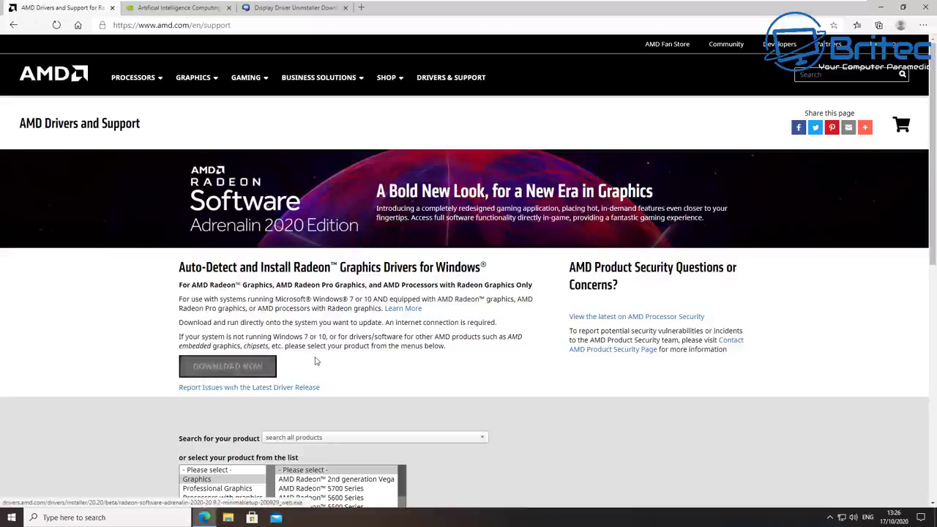
Browse the Radeon graphics card models in the AMD driver page's product search list.
{"action": "scroll", "coordinate": [219, 367], "scroll_direction": "down", "scroll_amount": 3}
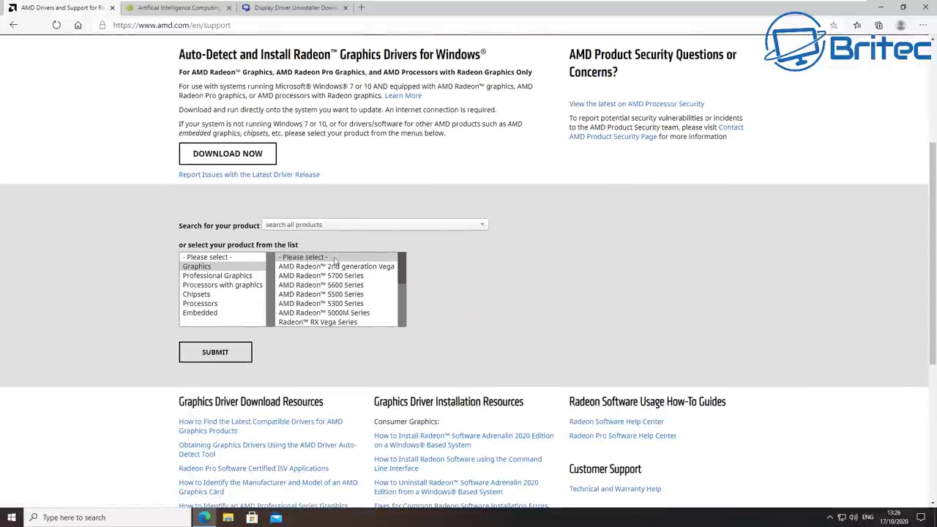
{"action": "left_click", "coordinate": [359, 226]}
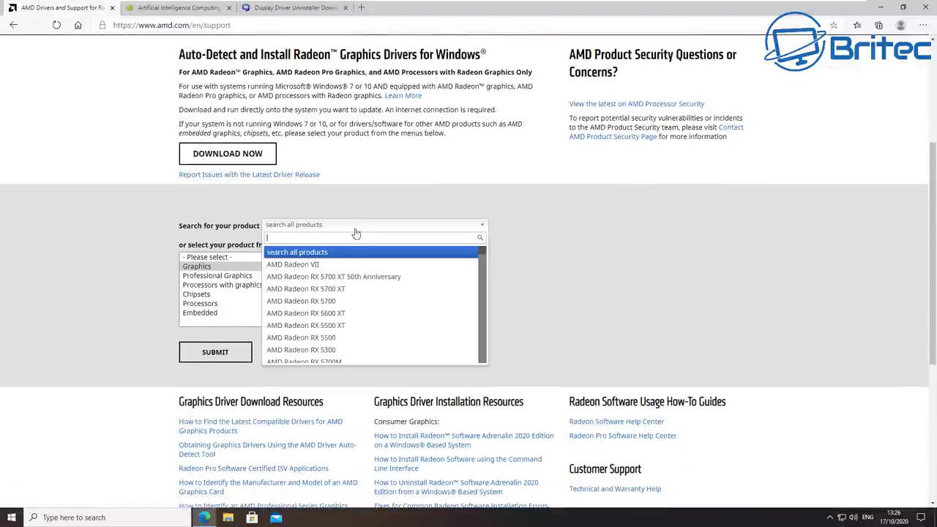
{"action": "scroll", "coordinate": [341, 293], "scroll_direction": "down", "scroll_amount": 5}
{"action": "scroll", "coordinate": [341, 293], "scroll_direction": "down", "scroll_amount": 10}
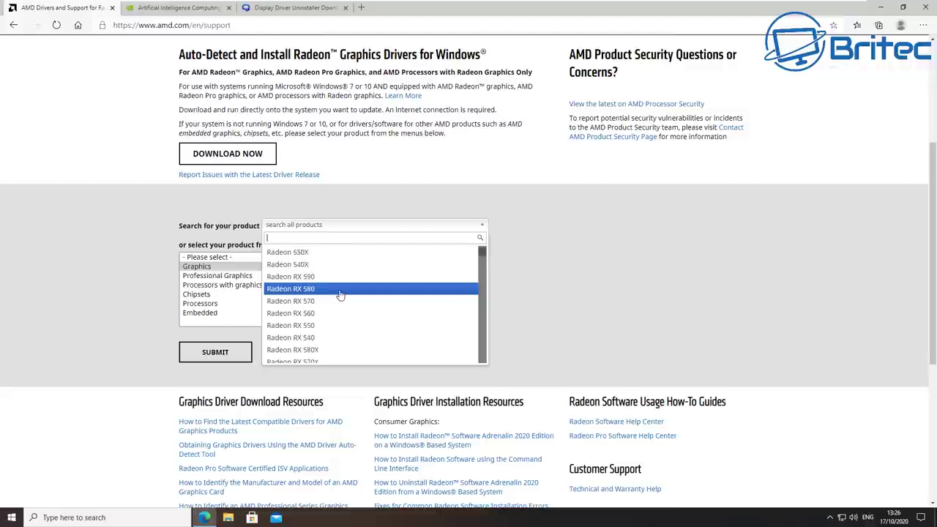
{"action": "scroll", "coordinate": [340, 293], "scroll_direction": "down", "scroll_amount": 8}
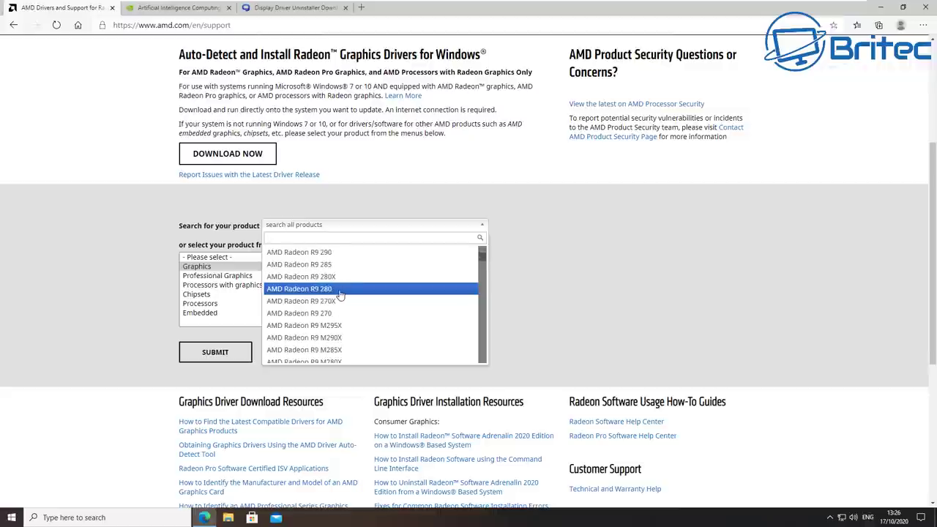
{"action": "left_click", "coordinate": [197, 267]}
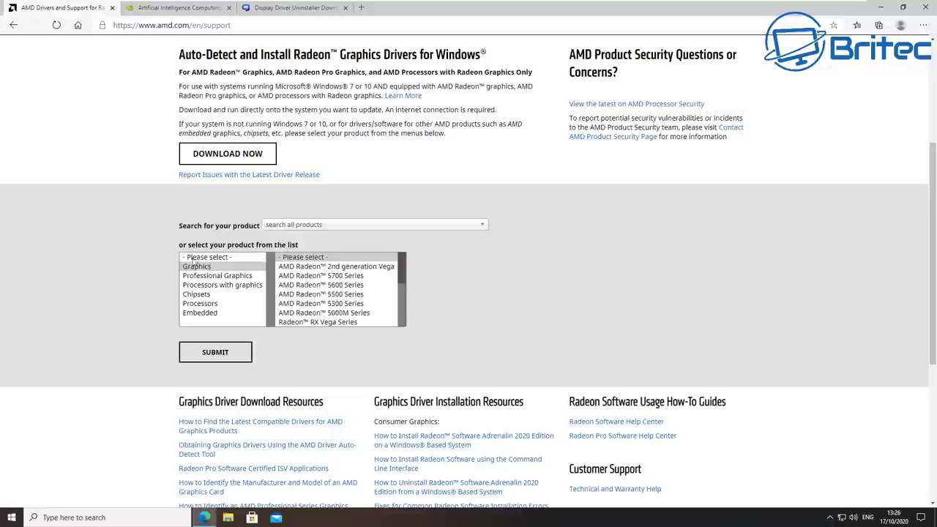
Switch to the NVIDIA website and open its GeForce drivers page.
{"action": "left_click", "coordinate": [170, 8]}
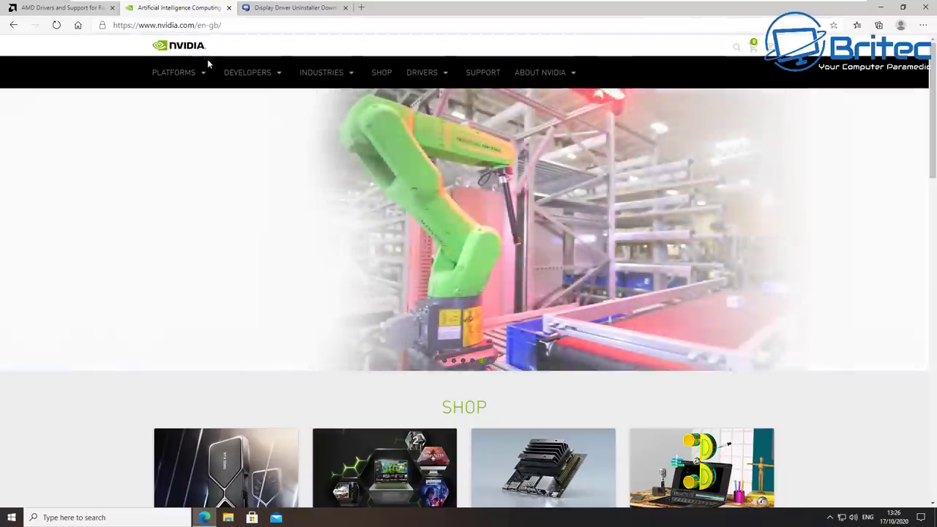
{"action": "left_click", "coordinate": [475, 79]}
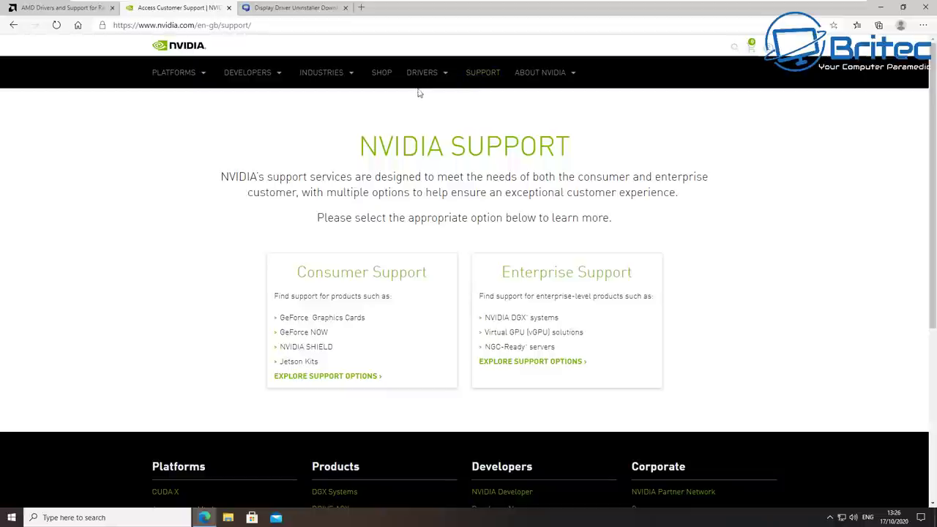
{"action": "left_click", "coordinate": [11, 25]}
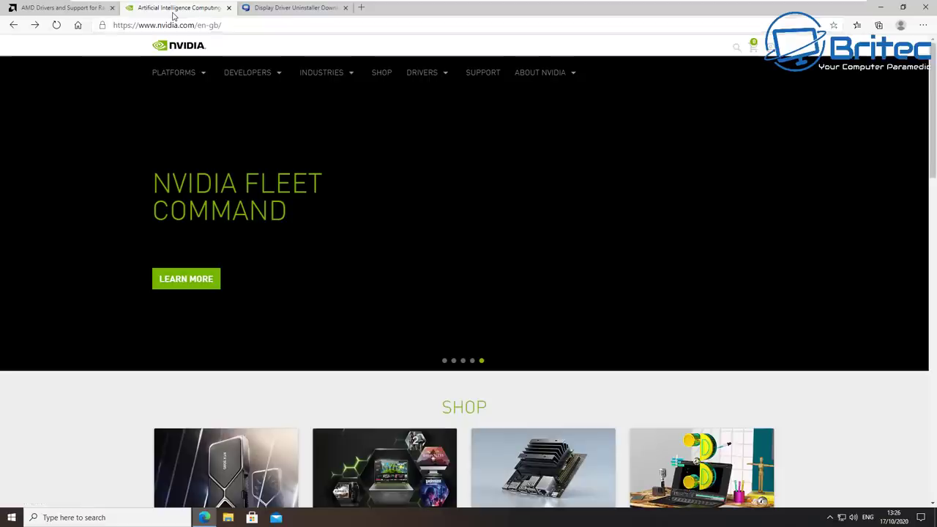
{"action": "mouse_move", "coordinate": [416, 71]}
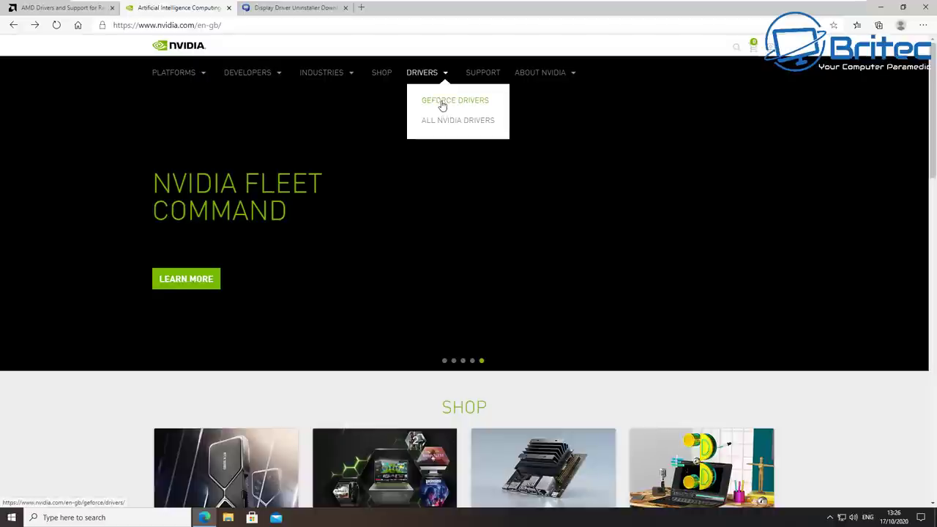
{"action": "left_click", "coordinate": [442, 107]}
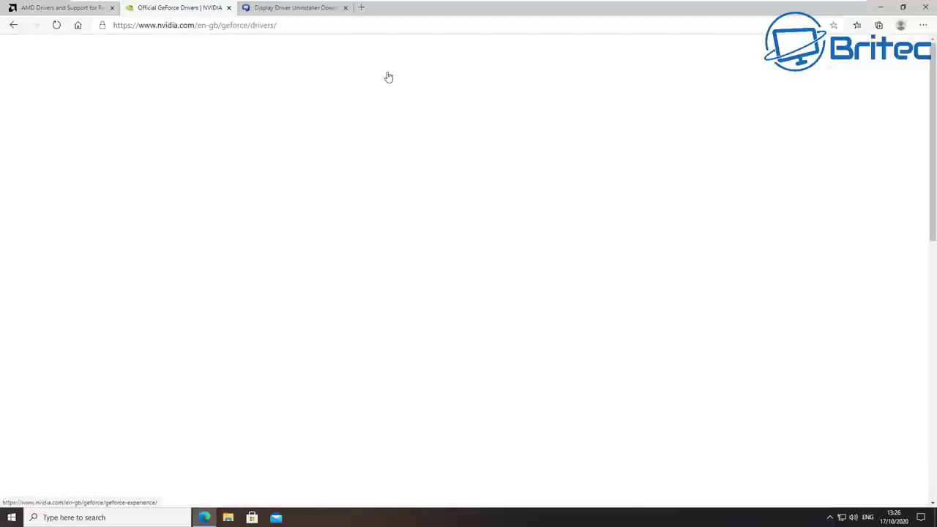
Run a manual driver search for GeForce 16 Series, GeForce GTX 1660 SUPER on Windows 10 64-bit, and look through the available drivers.
{"action": "mouse_move", "coordinate": [323, 82]}
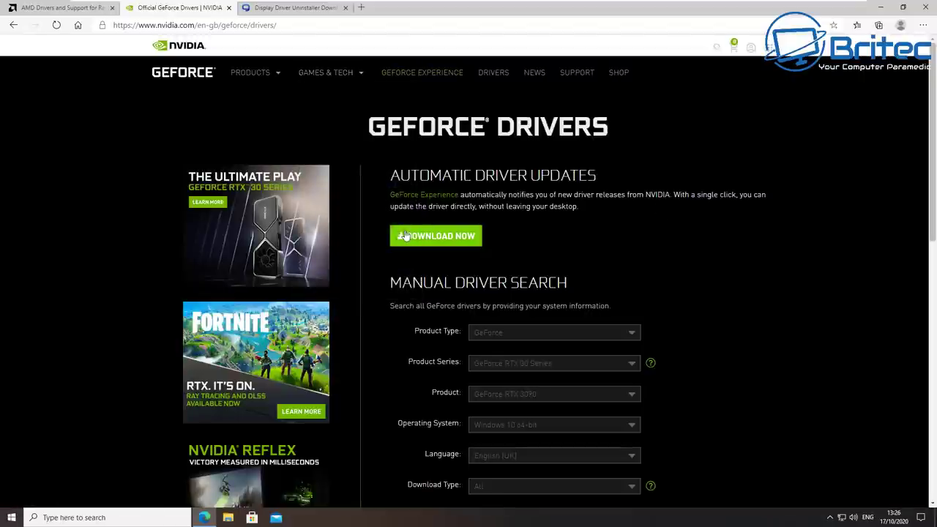
{"action": "left_click", "coordinate": [634, 337]}
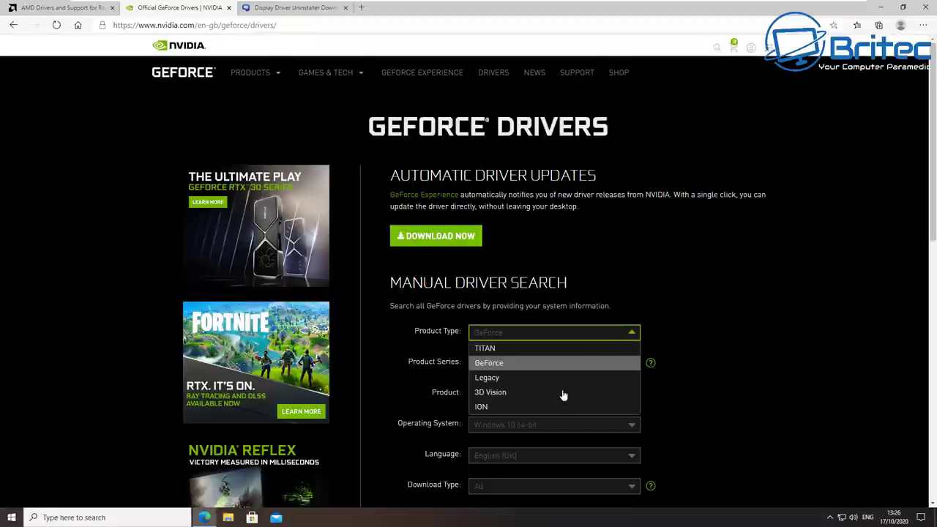
{"action": "left_click", "coordinate": [727, 321]}
{"action": "scroll", "coordinate": [727, 319], "scroll_direction": "down", "scroll_amount": 4}
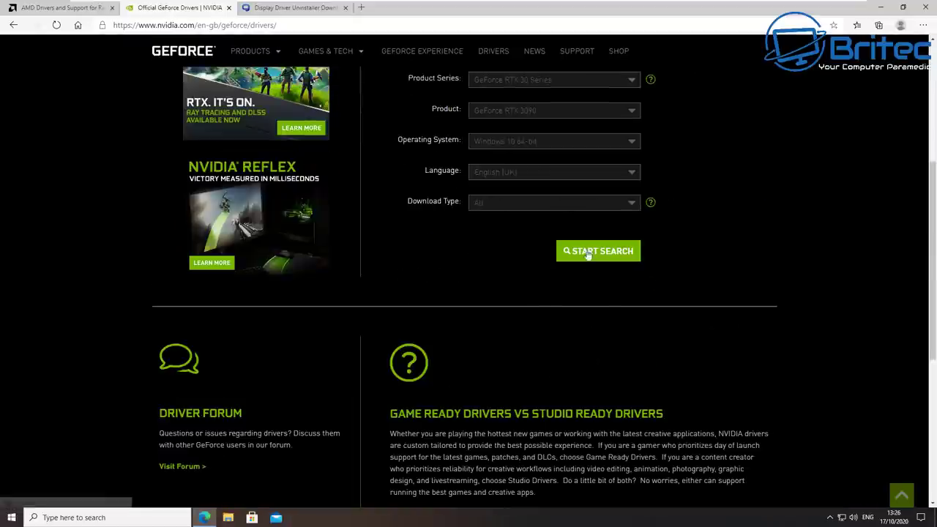
{"action": "scroll", "coordinate": [605, 255], "scroll_direction": "up", "scroll_amount": 2}
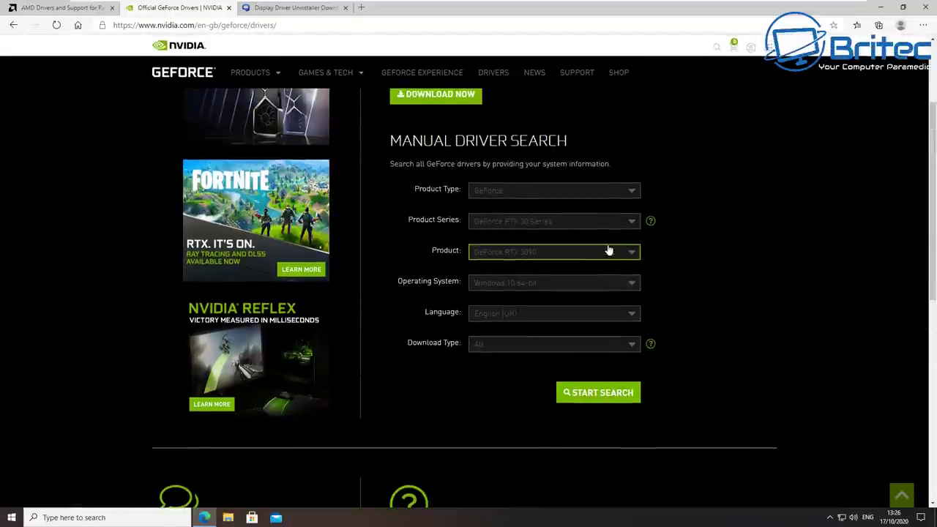
{"action": "left_click", "coordinate": [634, 222]}
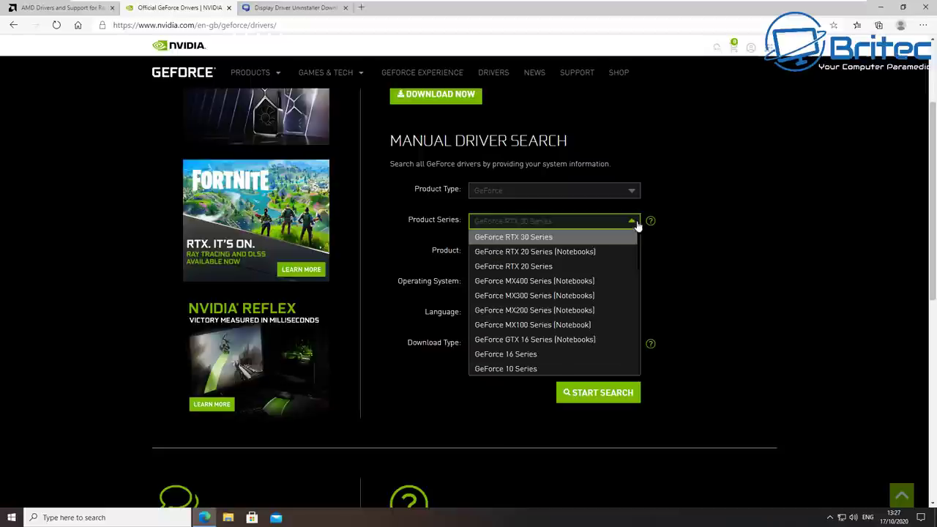
{"action": "left_click", "coordinate": [540, 355]}
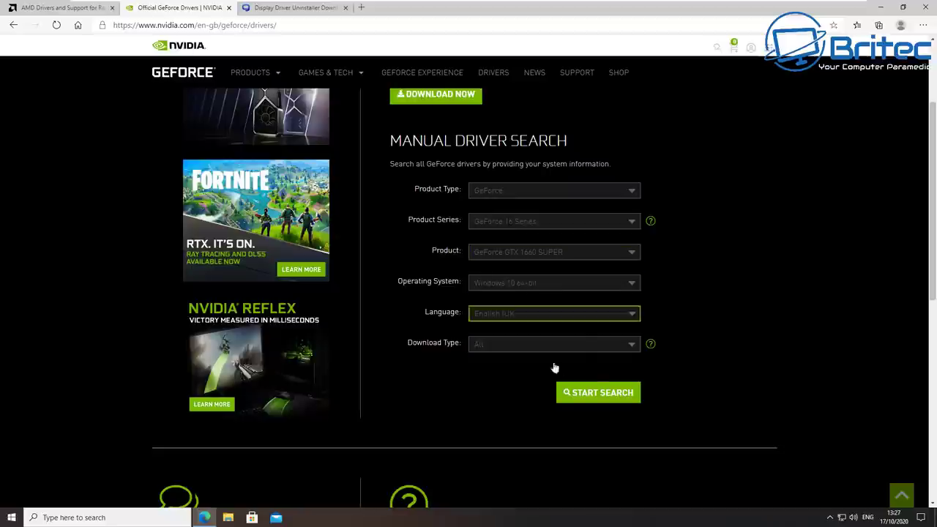
{"action": "left_click", "coordinate": [598, 393]}
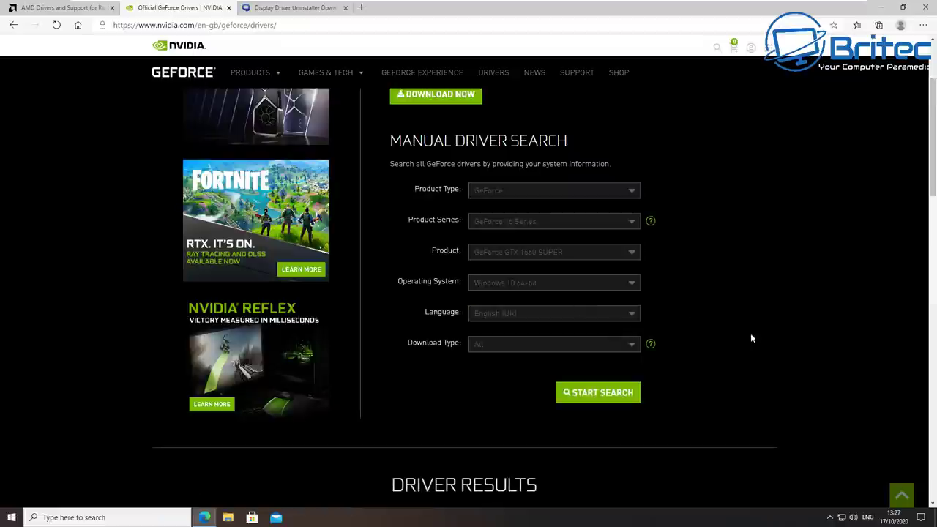
{"action": "scroll", "coordinate": [747, 320], "scroll_direction": "down", "scroll_amount": 5}
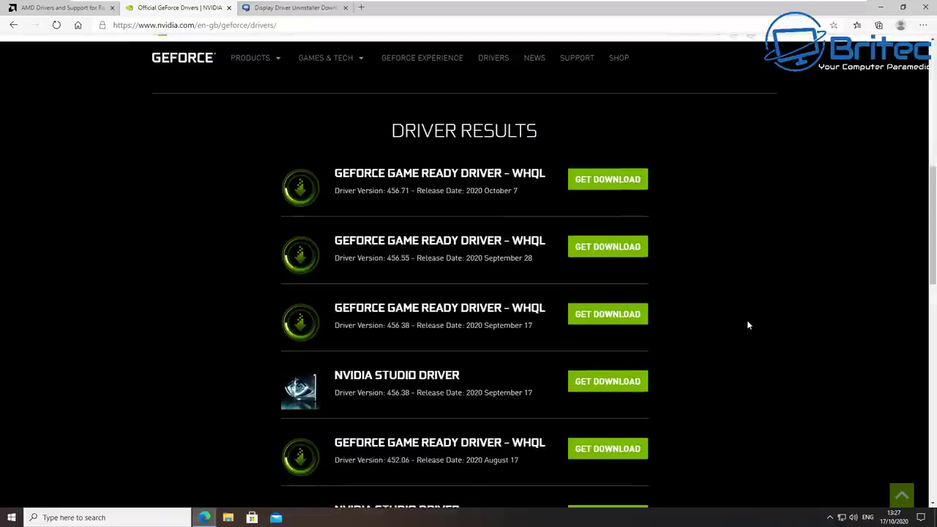
{"action": "scroll", "coordinate": [747, 320], "scroll_direction": "down", "scroll_amount": 3}
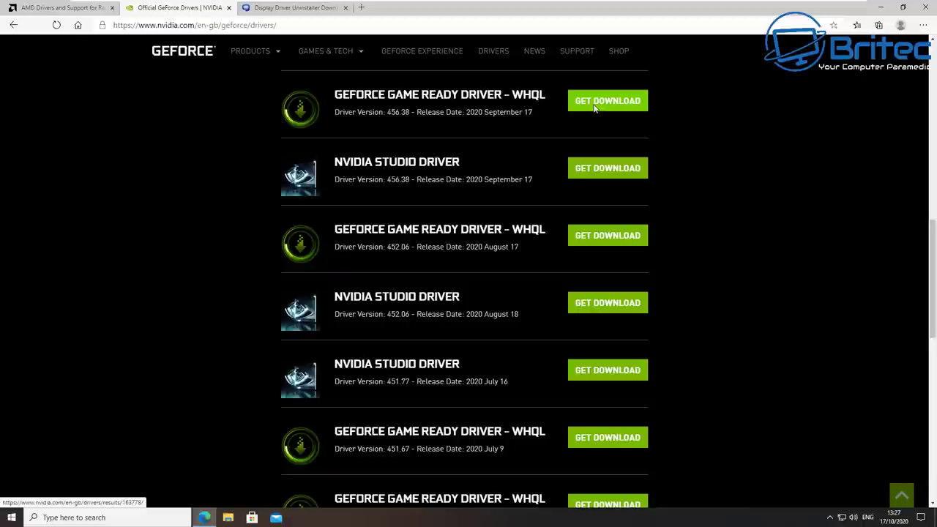
Download Display Driver Uninstaller version 18.0.3.4 from the EU - United Kingdom mirror on the Guru3D page.
{"action": "left_click", "coordinate": [293, 8]}
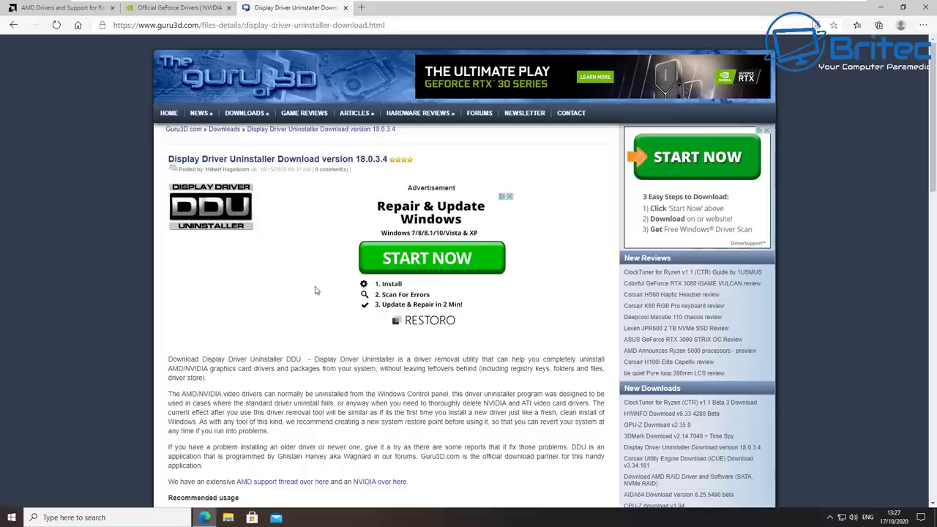
{"action": "scroll", "coordinate": [316, 291], "scroll_direction": "down", "scroll_amount": 5}
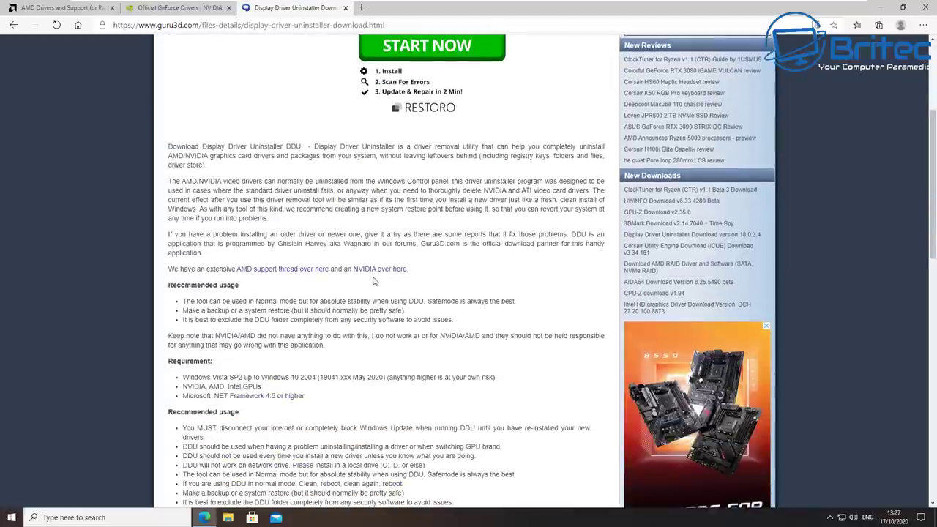
{"action": "scroll", "coordinate": [369, 283], "scroll_direction": "down", "scroll_amount": 1}
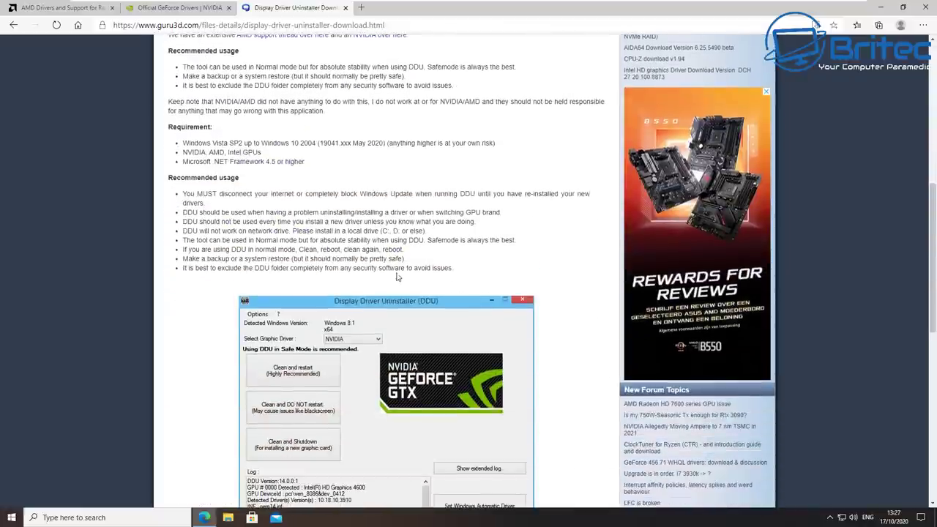
{"action": "scroll", "coordinate": [408, 277], "scroll_direction": "down", "scroll_amount": 2}
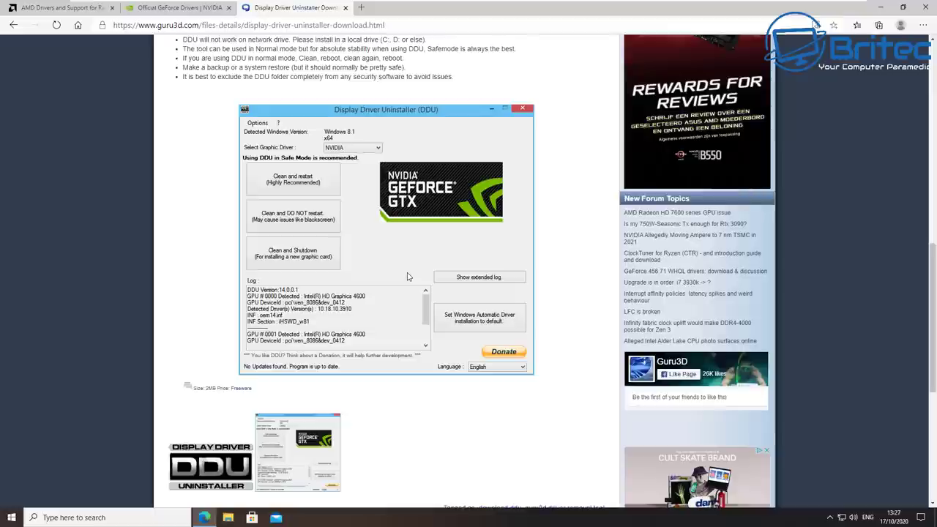
{"action": "scroll", "coordinate": [409, 277], "scroll_direction": "down", "scroll_amount": 2}
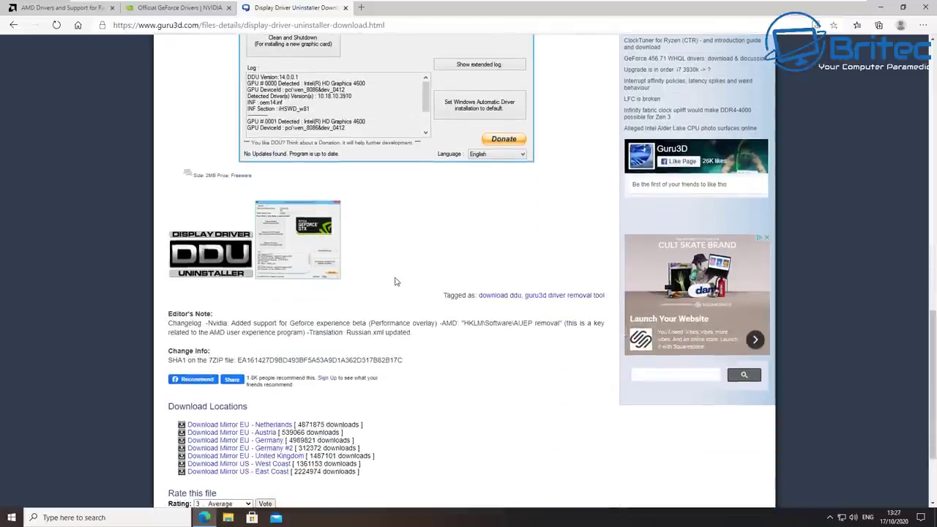
{"action": "left_click", "coordinate": [226, 457]}
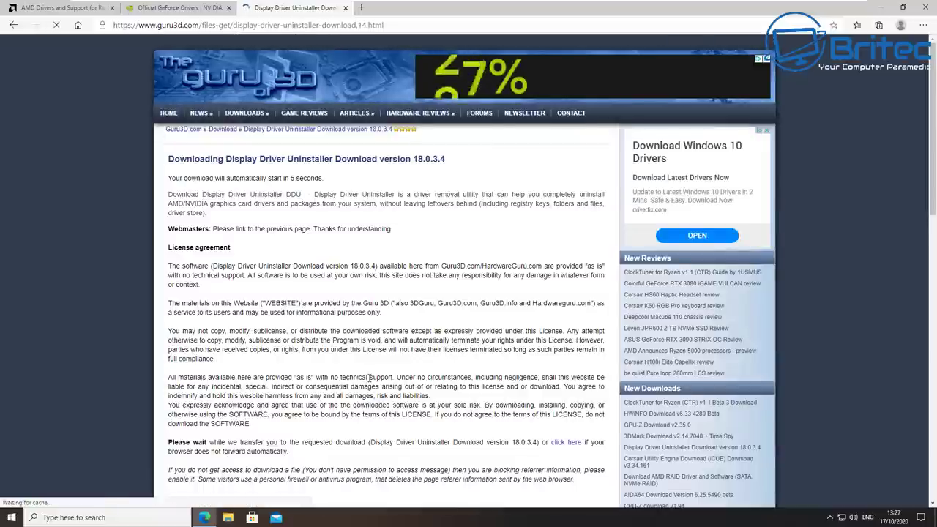
{"action": "scroll", "coordinate": [366, 381], "scroll_direction": "down", "scroll_amount": 3}
{"action": "scroll", "coordinate": [364, 389], "scroll_direction": "down", "scroll_amount": 10}
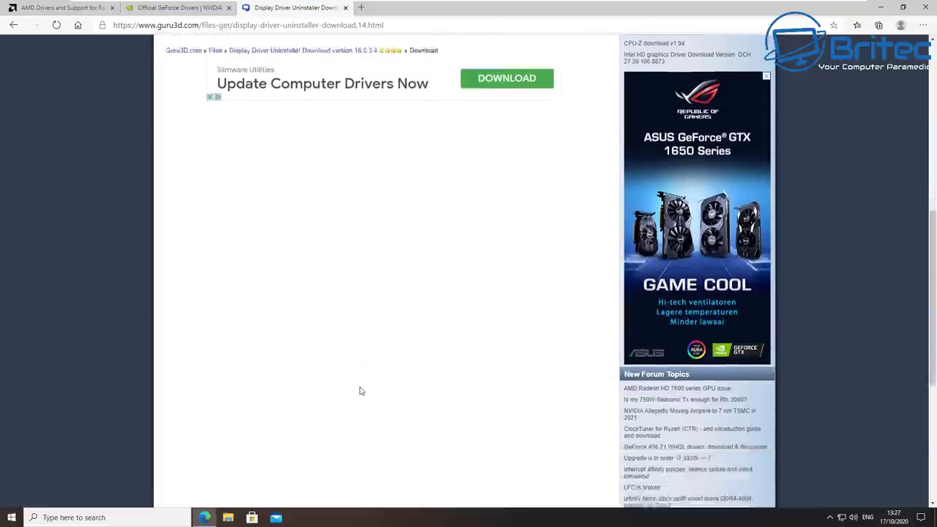
{"action": "scroll", "coordinate": [359, 391], "scroll_direction": "up", "scroll_amount": 5}
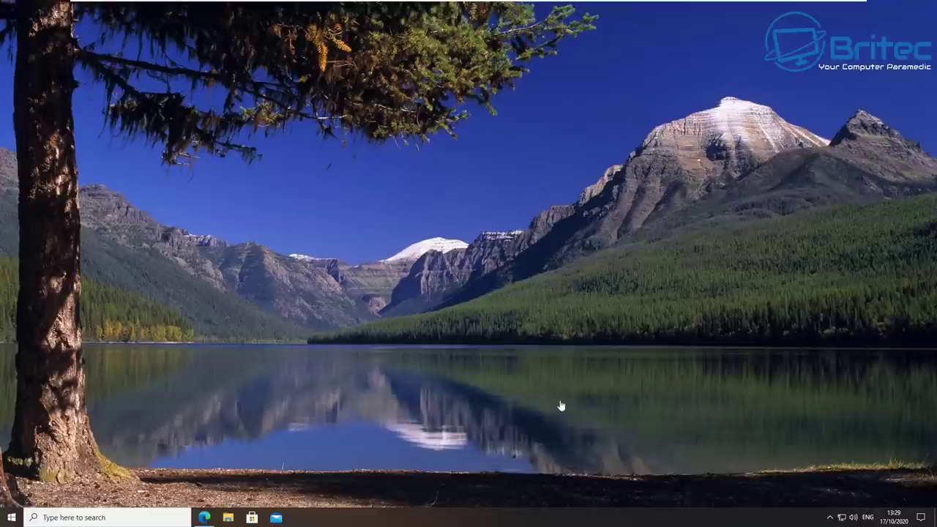
Restart Windows into the recovery options screen.
{"action": "left_click", "coordinate": [11, 517]}
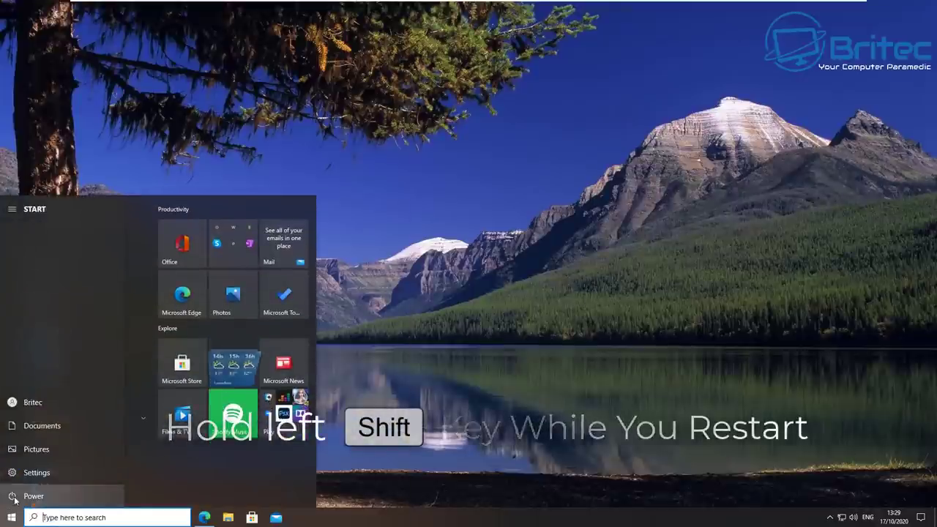
{"action": "left_click", "coordinate": [29, 497]}
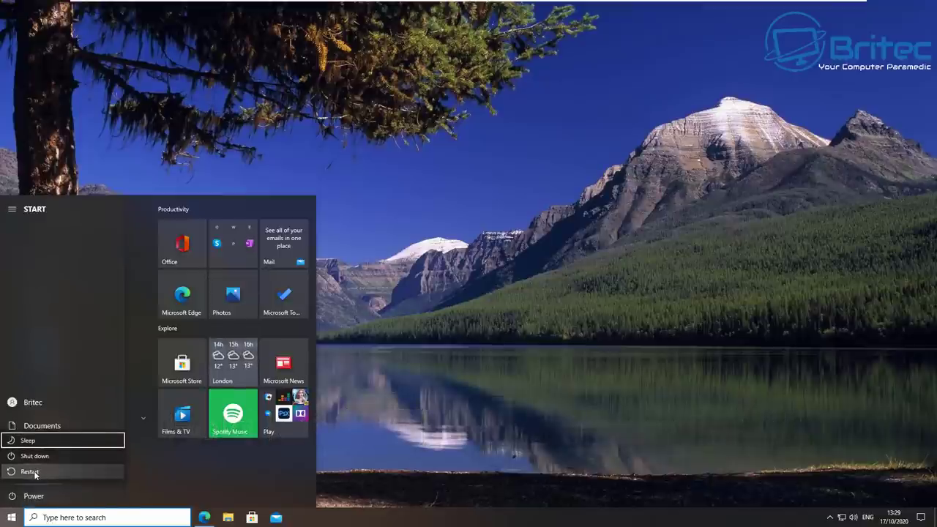
{"action": "left_click", "coordinate": [30, 472]}
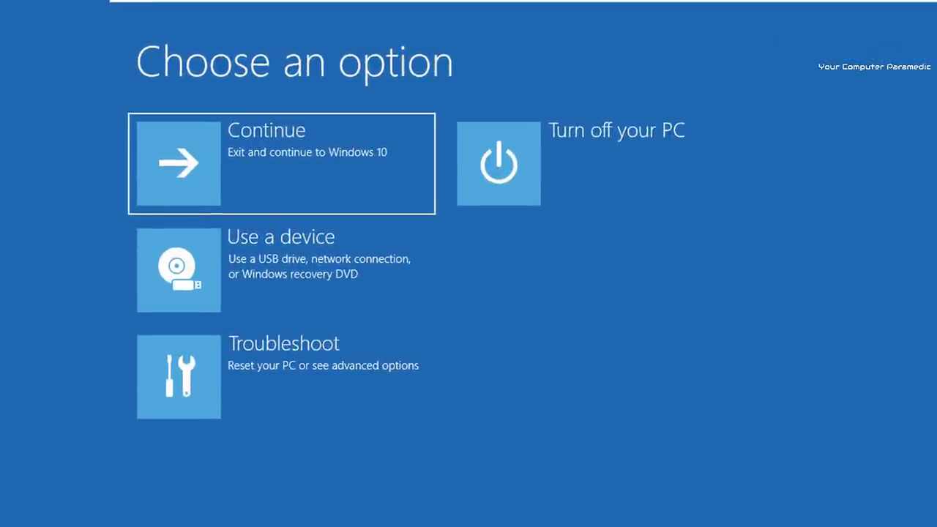
Open Startup Settings through the advanced troubleshooting options of the recovery environment.
{"action": "key", "text": "Down"}
{"action": "key", "text": "Down"}
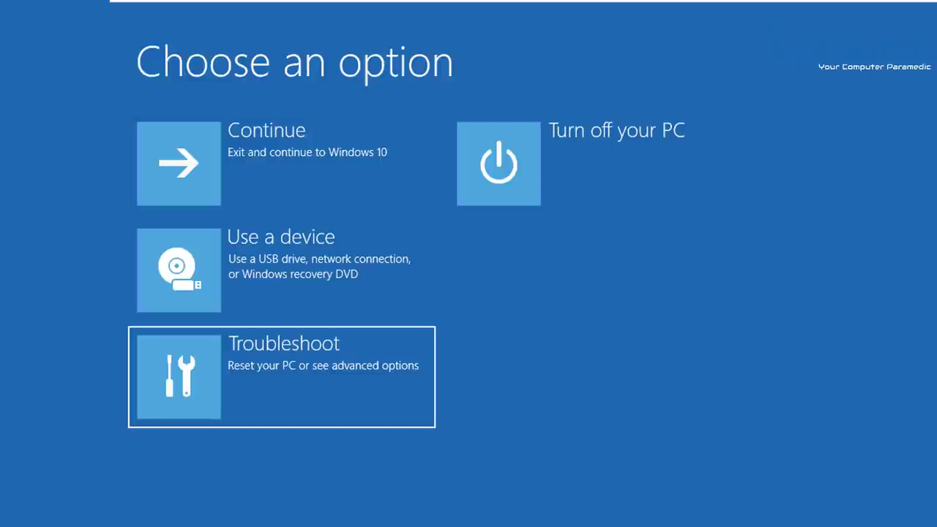
{"action": "left_click", "coordinate": [339, 403]}
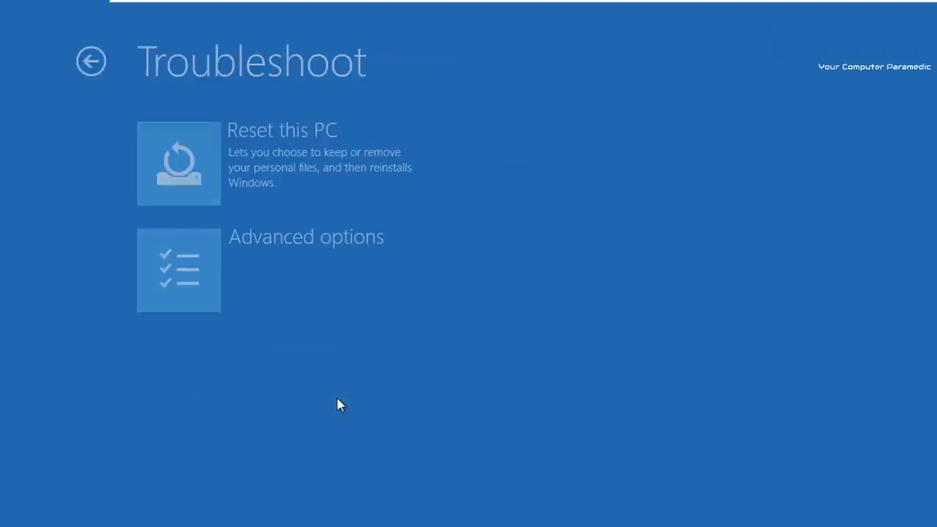
{"action": "left_click", "coordinate": [303, 287]}
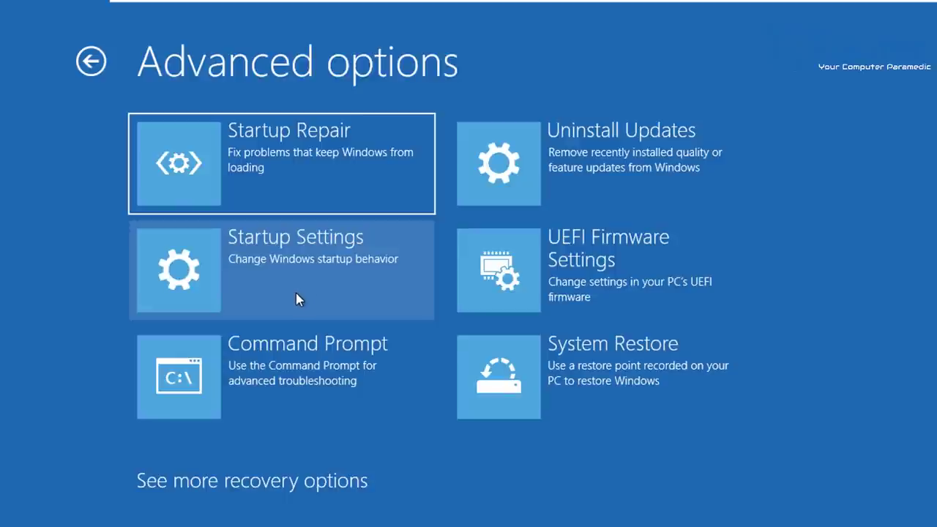
{"action": "left_click", "coordinate": [296, 293]}
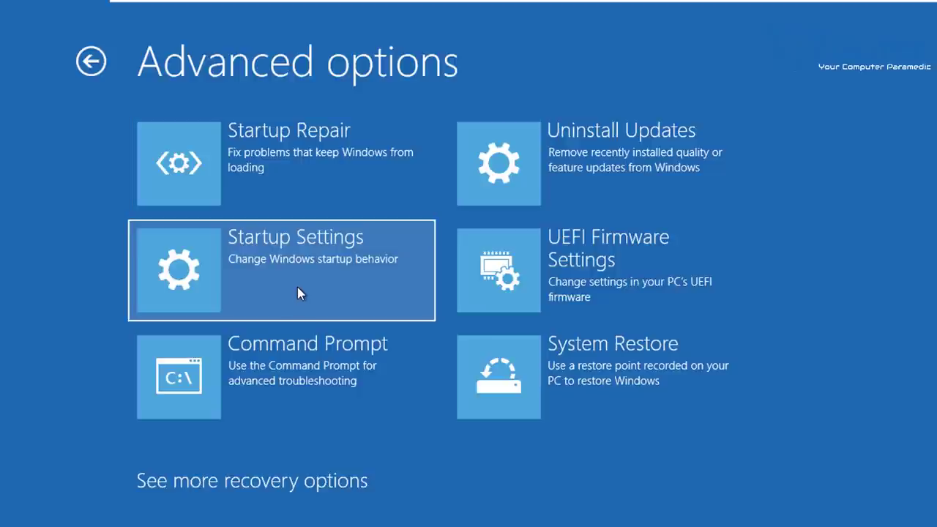
{"action": "left_click", "coordinate": [298, 287]}
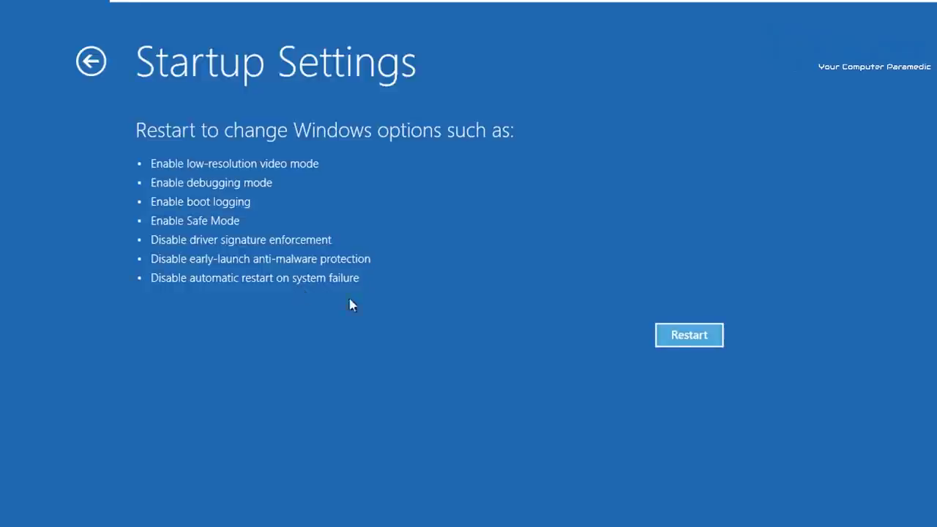
Restart from Startup Settings and boot Windows with Enable Safe Mode.
{"action": "left_click", "coordinate": [686, 339]}
{"action": "left_click", "coordinate": [685, 339]}
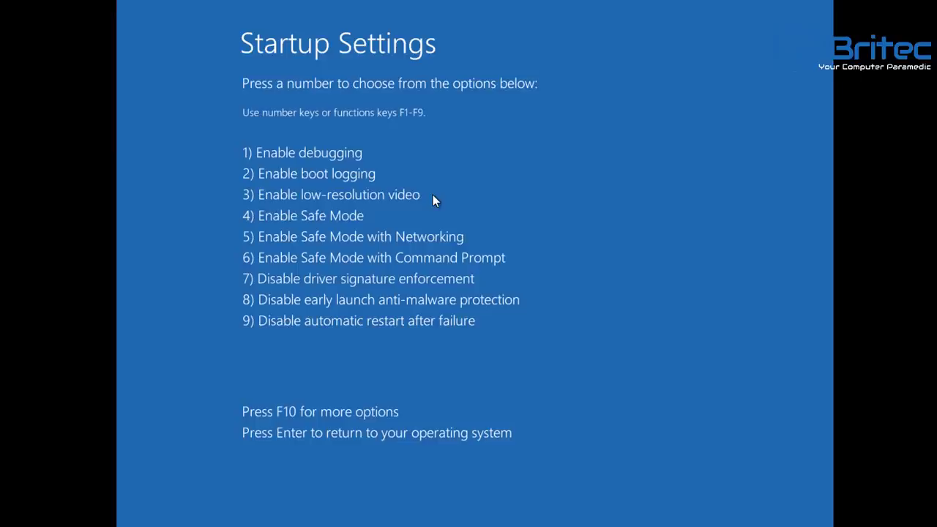
{"action": "key", "text": "4"}
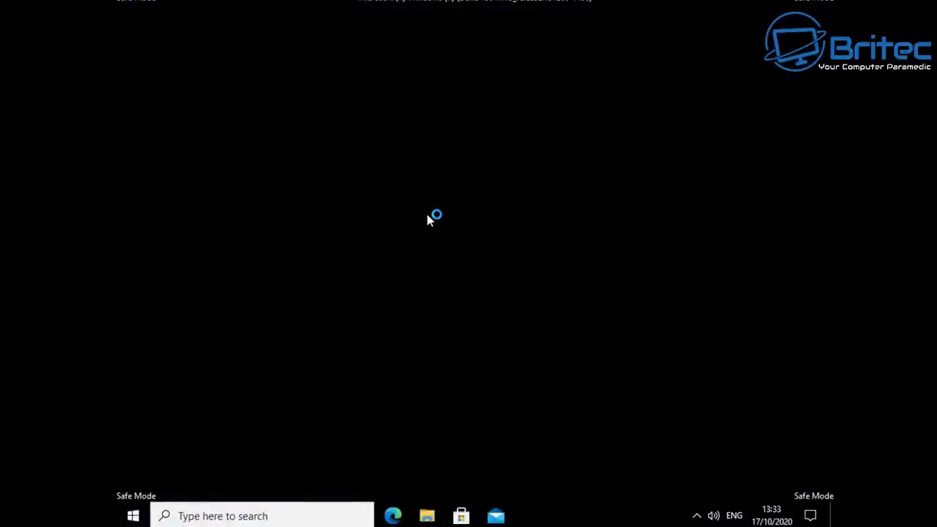
Switch to File Explorer, launch Display Driver Uninstaller.exe from the DDU v18.0.3.3 folder, and close the folder window.
{"action": "left_click", "coordinate": [427, 517]}
{"action": "left_click_drag", "start_coordinate": [474, 110], "coordinate": [442, 73]}
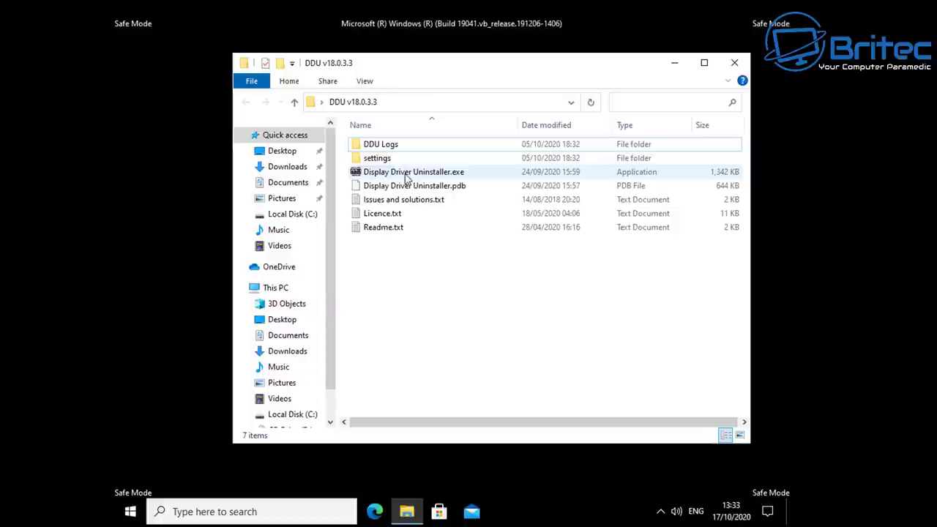
{"action": "left_click", "coordinate": [408, 176]}
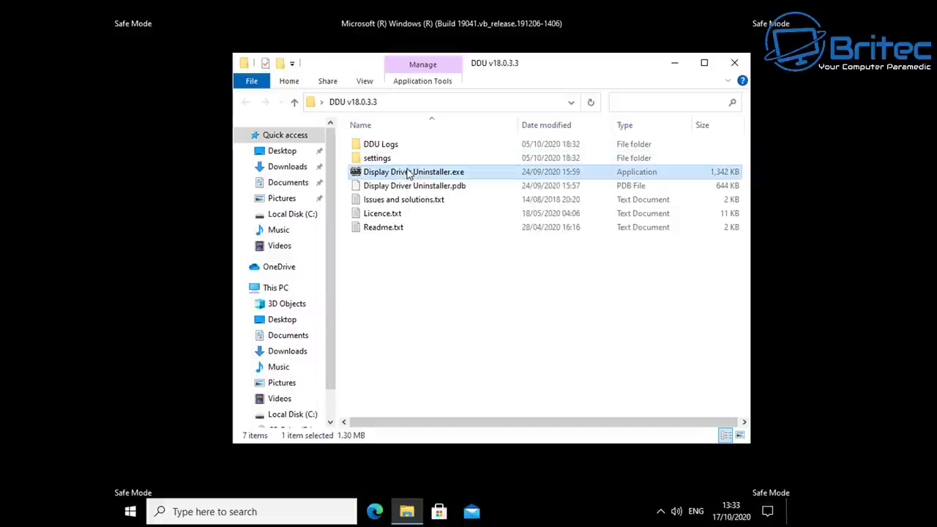
{"action": "right_click", "coordinate": [407, 173]}
{"action": "left_click", "coordinate": [445, 192]}
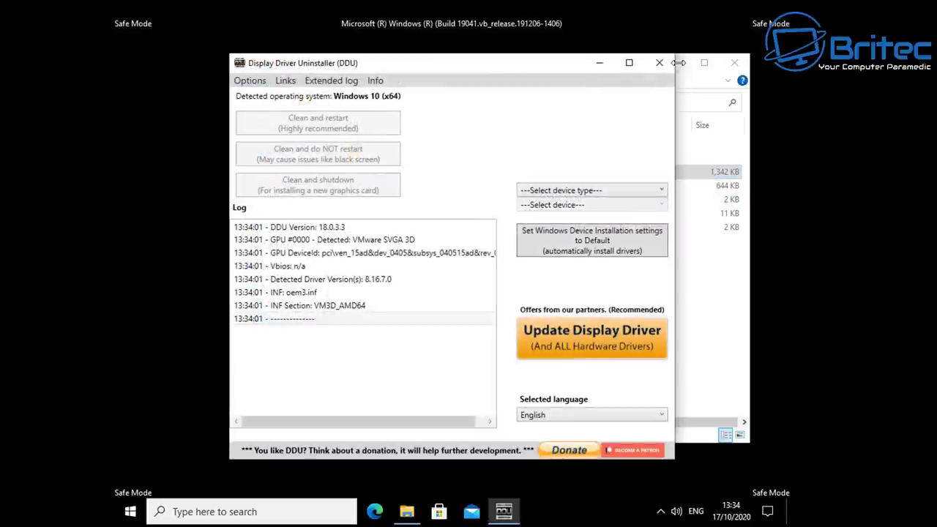
{"action": "left_click", "coordinate": [682, 64]}
{"action": "left_click", "coordinate": [736, 64]}
{"action": "left_click_drag", "start_coordinate": [474, 63], "coordinate": [499, 56]}
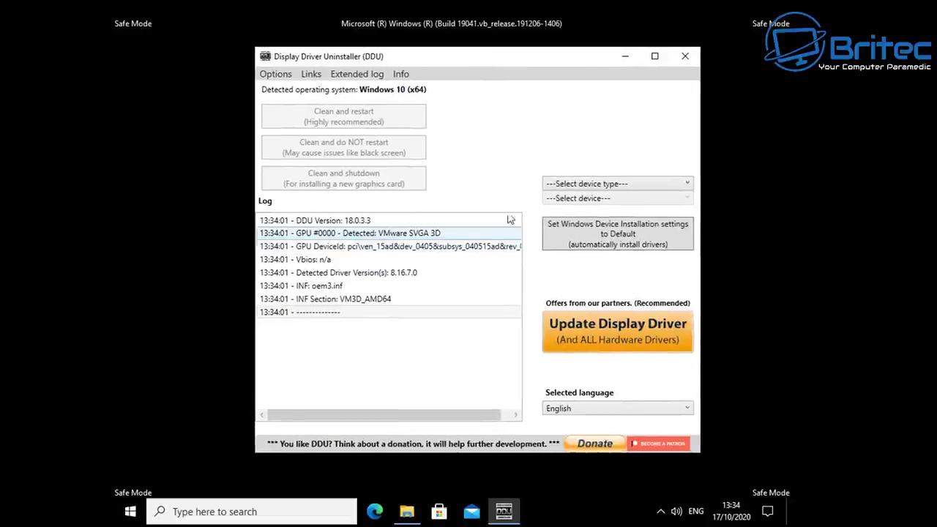
Set the device type to GPU and the device to NVIDIA for the driver cleanup.
{"action": "left_click", "coordinate": [686, 184]}
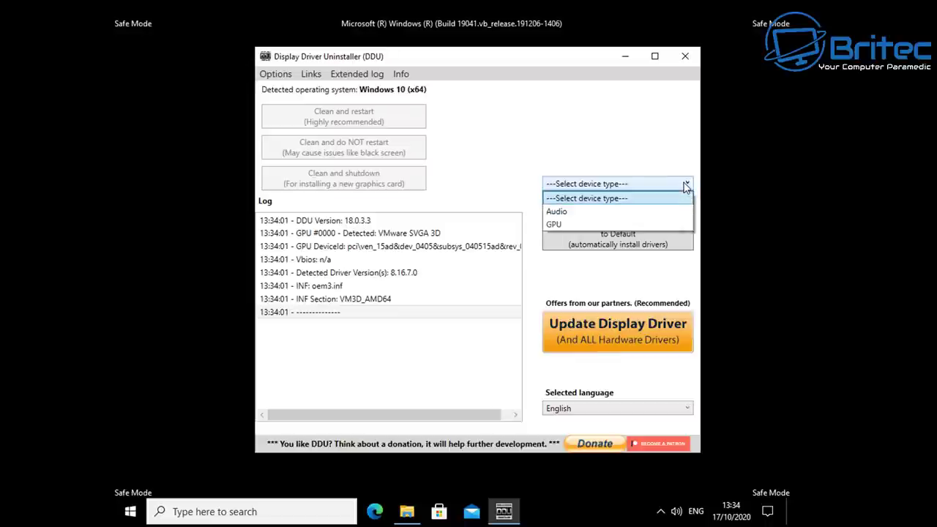
{"action": "left_click", "coordinate": [576, 223]}
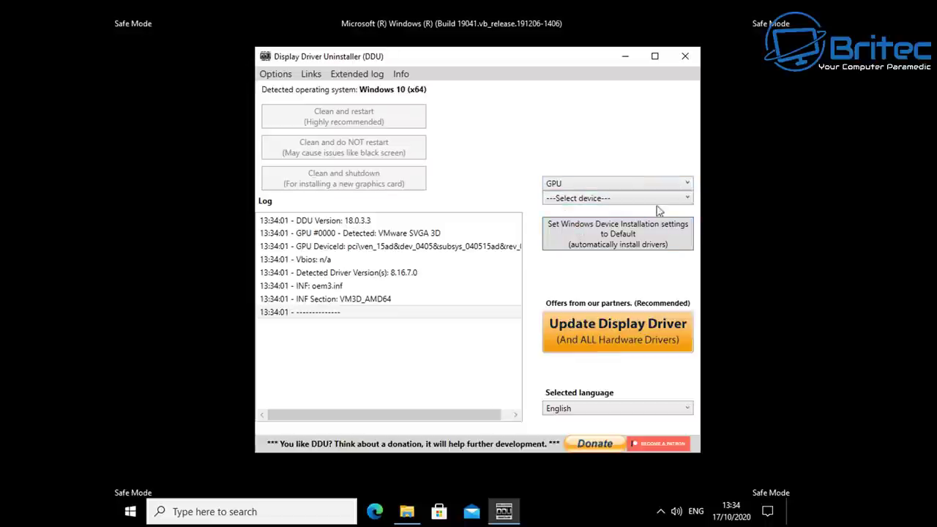
{"action": "left_click", "coordinate": [688, 198]}
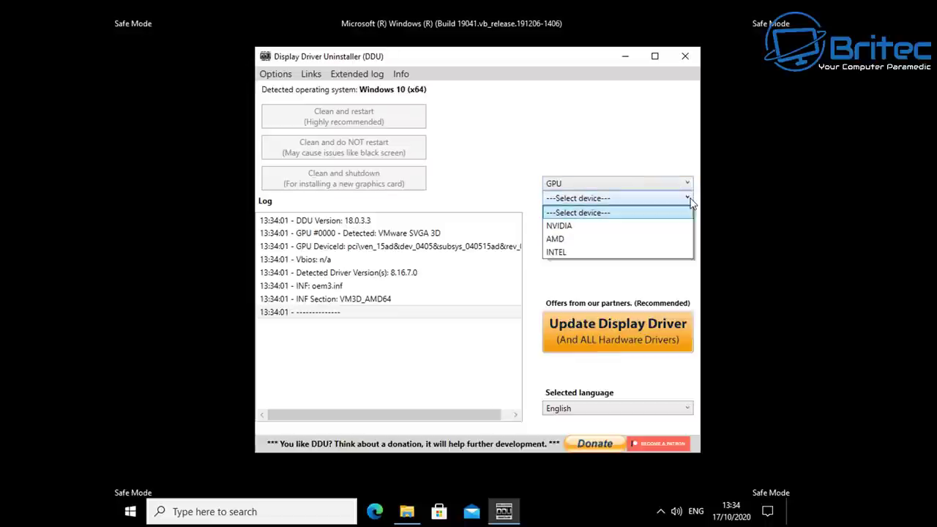
{"action": "left_click", "coordinate": [599, 226]}
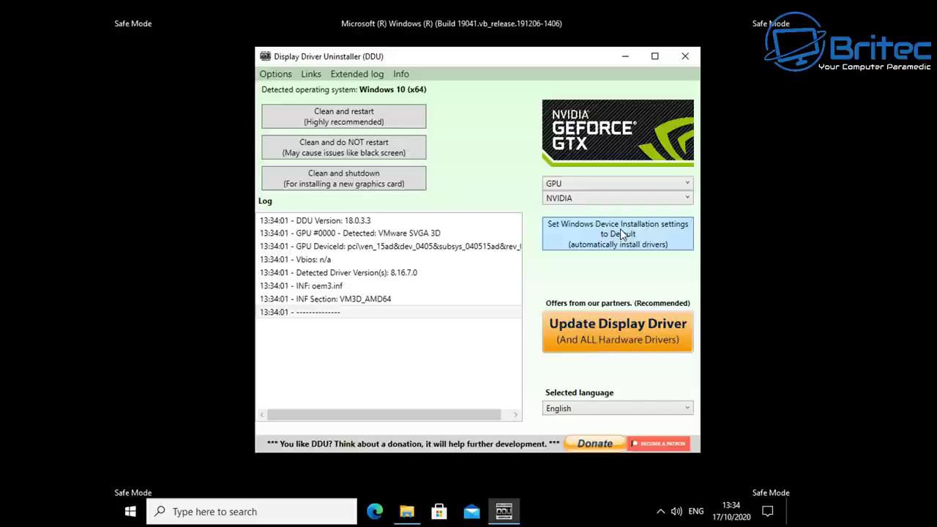
Enable the option preventing driver downloads from Windows update, turn it back off, and close the options.
{"action": "left_click", "coordinate": [284, 76]}
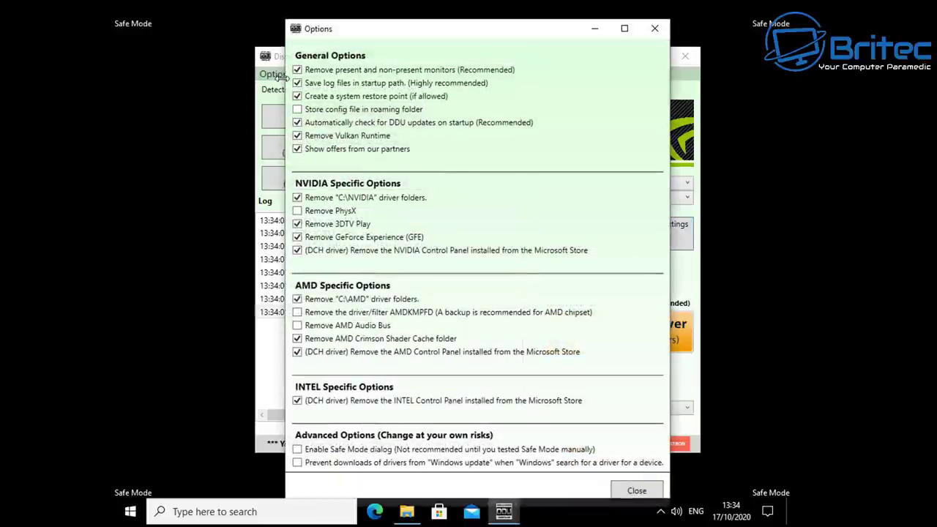
{"action": "left_click", "coordinate": [298, 464]}
{"action": "left_click", "coordinate": [559, 313]}
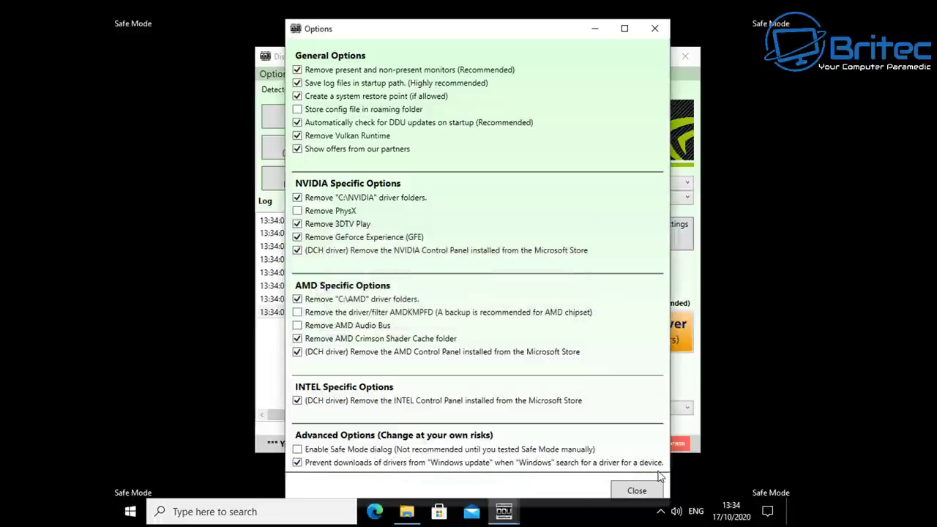
{"action": "left_click", "coordinate": [298, 466]}
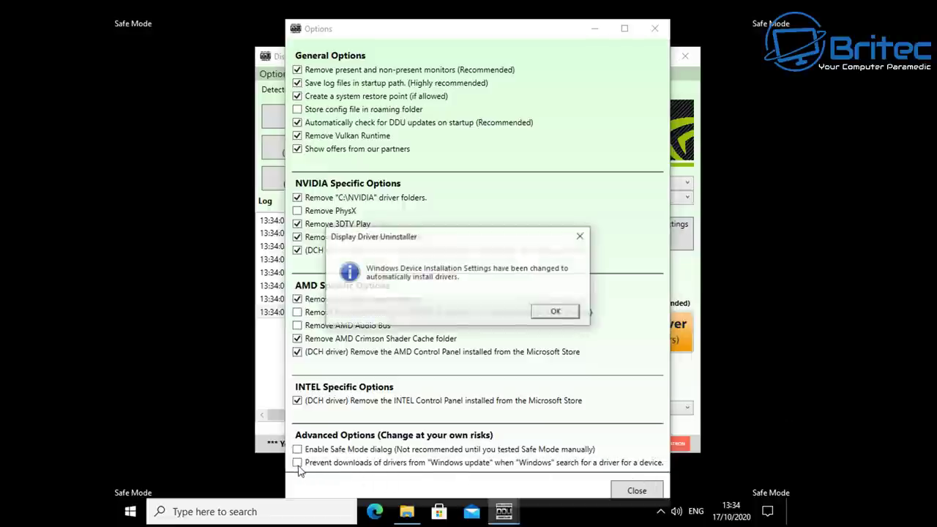
{"action": "left_click", "coordinate": [555, 311]}
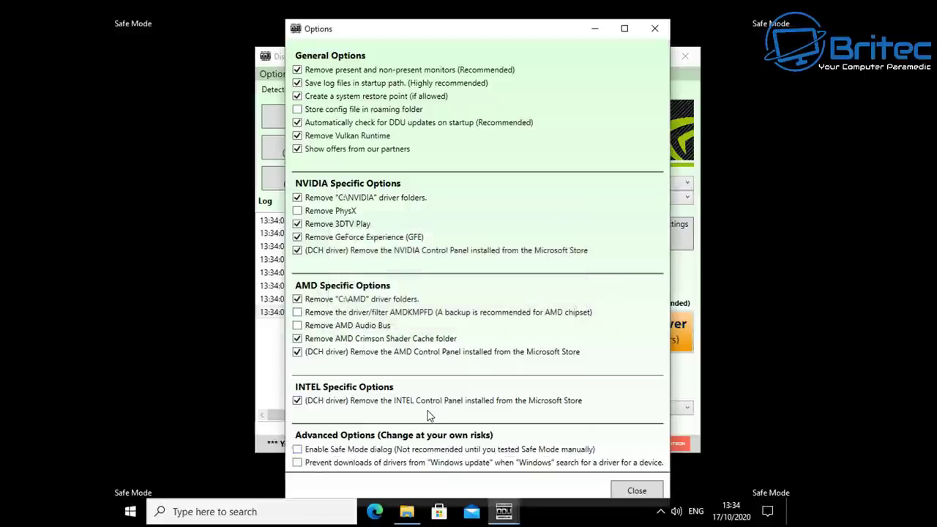
{"action": "left_click", "coordinate": [631, 492]}
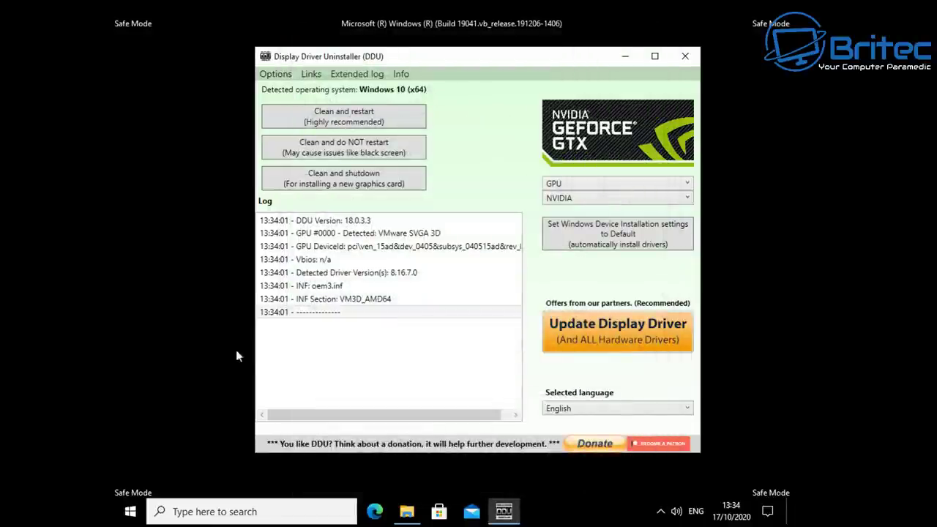
Run Clean and restart to remove the NVIDIA graphics driver.
{"action": "left_click", "coordinate": [402, 121]}
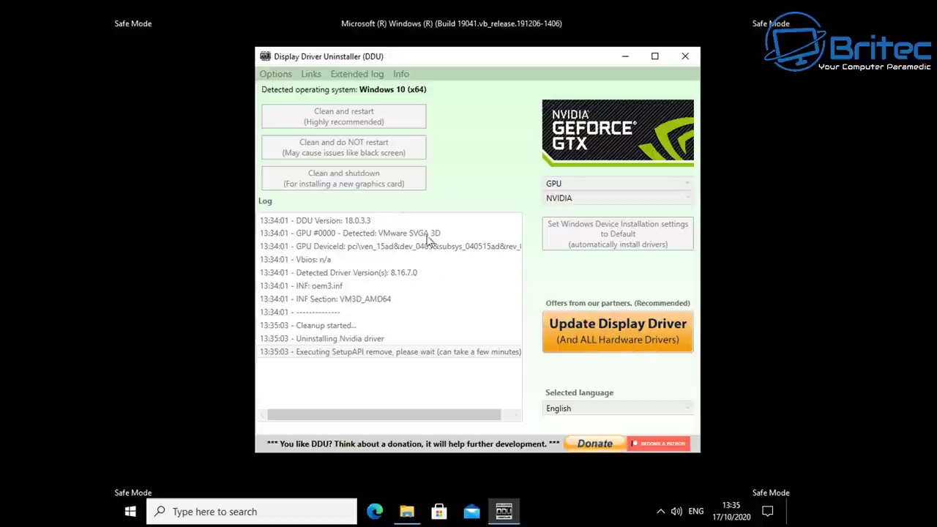
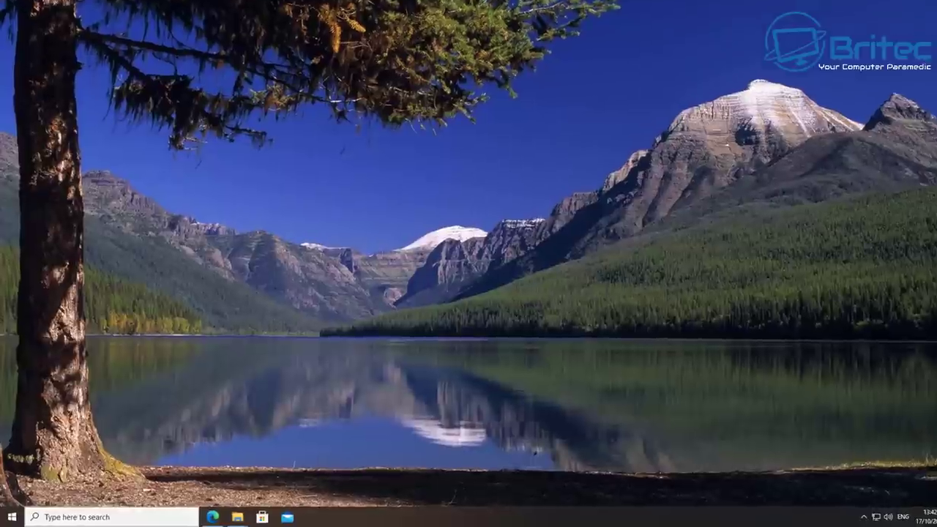
Search Windows for cmd and open Command Prompt as administrator.
{"action": "key", "text": "super+s"}
{"action": "type", "text": "cmd"}
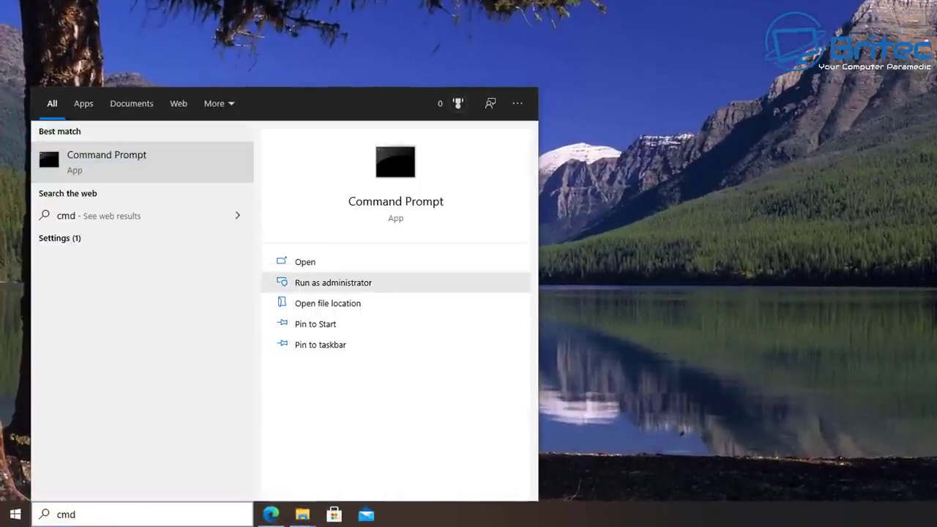
{"action": "left_click", "coordinate": [333, 283]}
{"action": "left_click", "coordinate": [555, 253]}
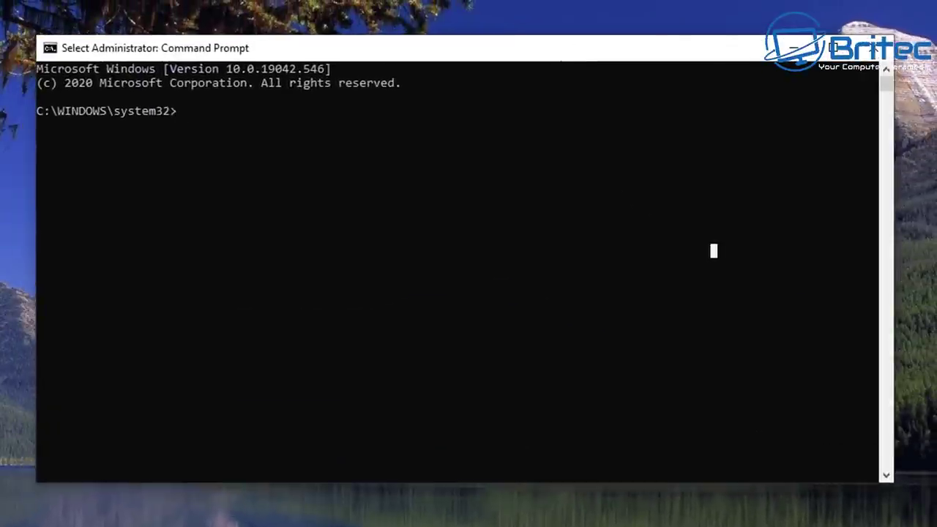
{"action": "key", "text": "Escape"}
Run chkdsk /f c: and agree to schedule the disk check for the next system restart.
{"action": "type", "text": "chkdsk"}
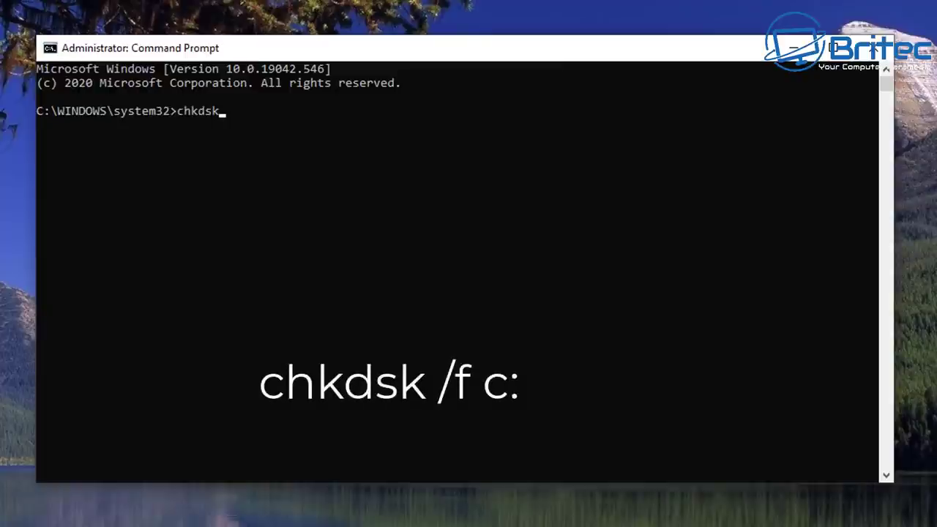
{"action": "type", "text": " /"}
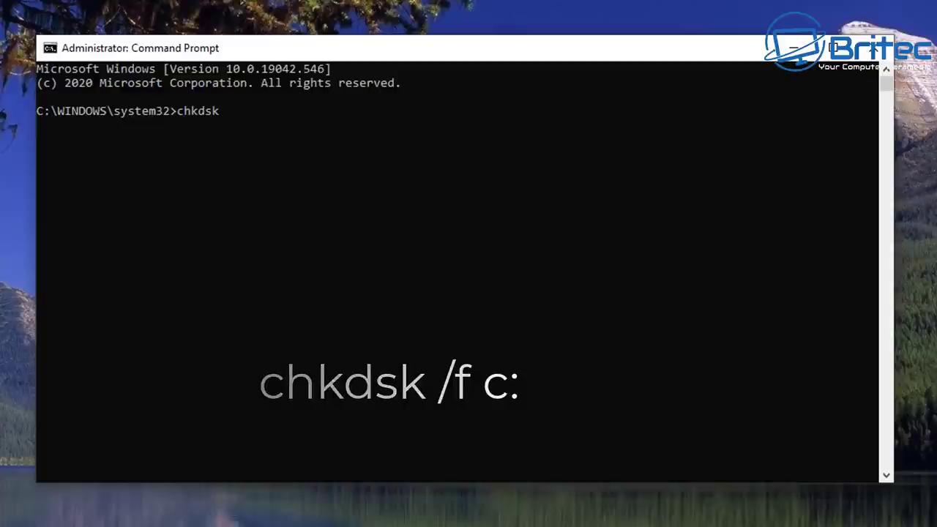
{"action": "type", "text": "f"}
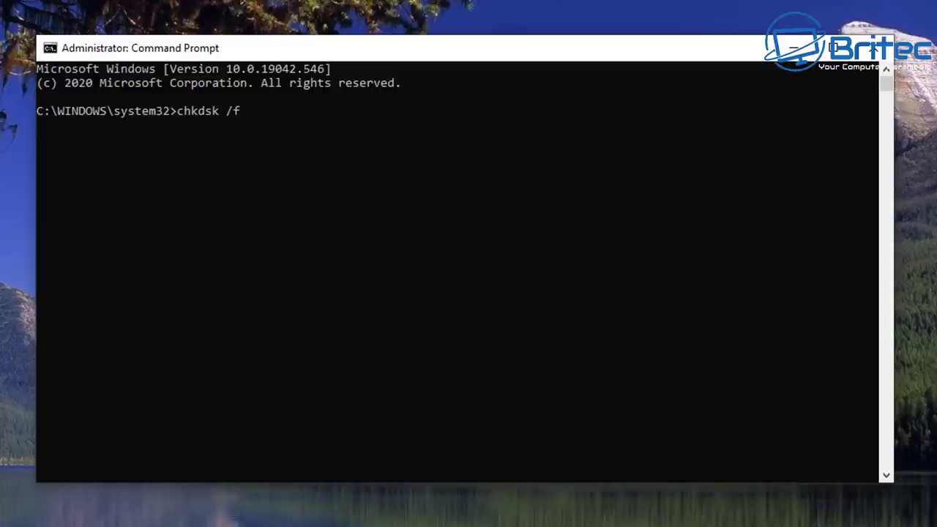
{"action": "type", "text": " c:"}
{"action": "key", "text": "Return"}
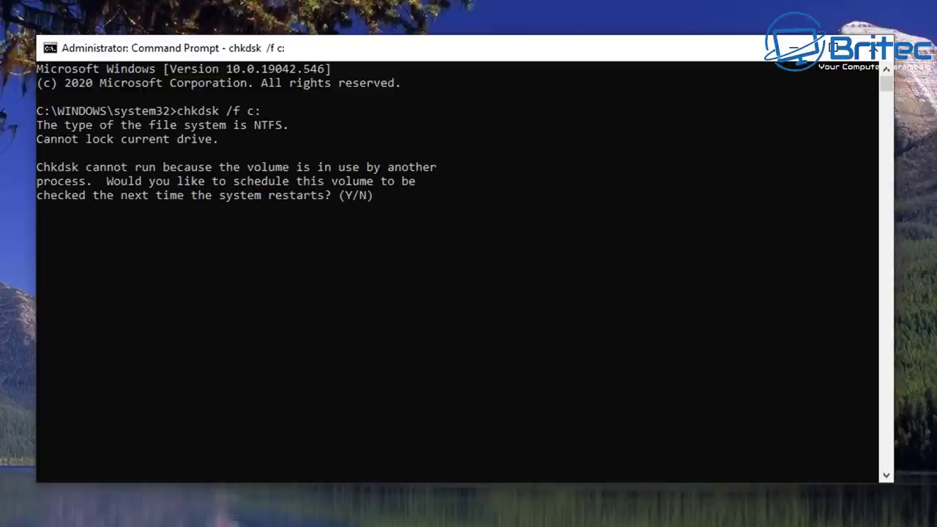
{"action": "type", "text": "y"}
{"action": "key", "text": "Return"}
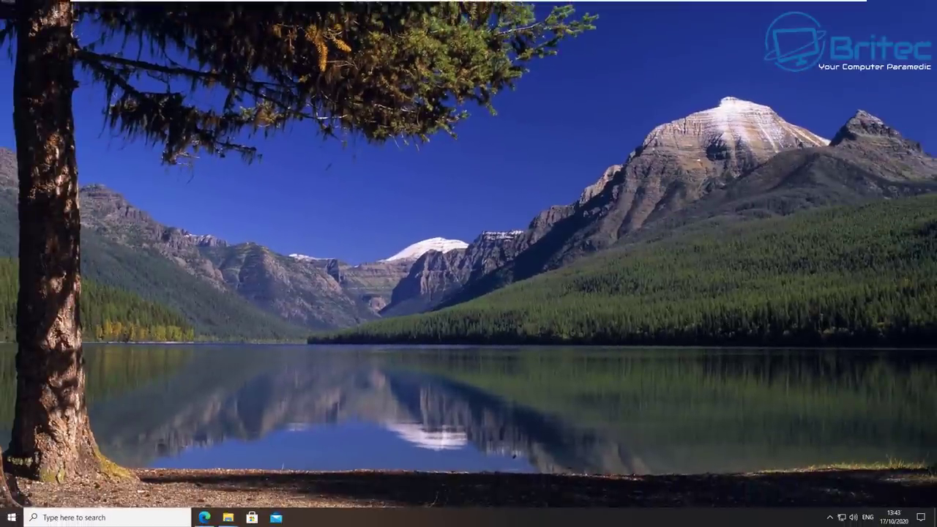
Restart Windows to run the scheduled disk check.
{"action": "left_click", "coordinate": [11, 518]}
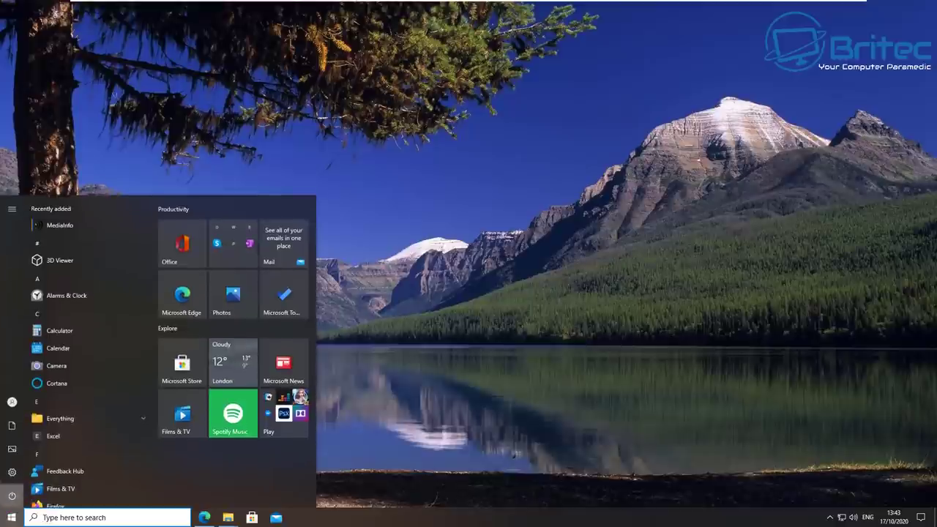
{"action": "left_click", "coordinate": [11, 496]}
{"action": "left_click", "coordinate": [33, 469]}
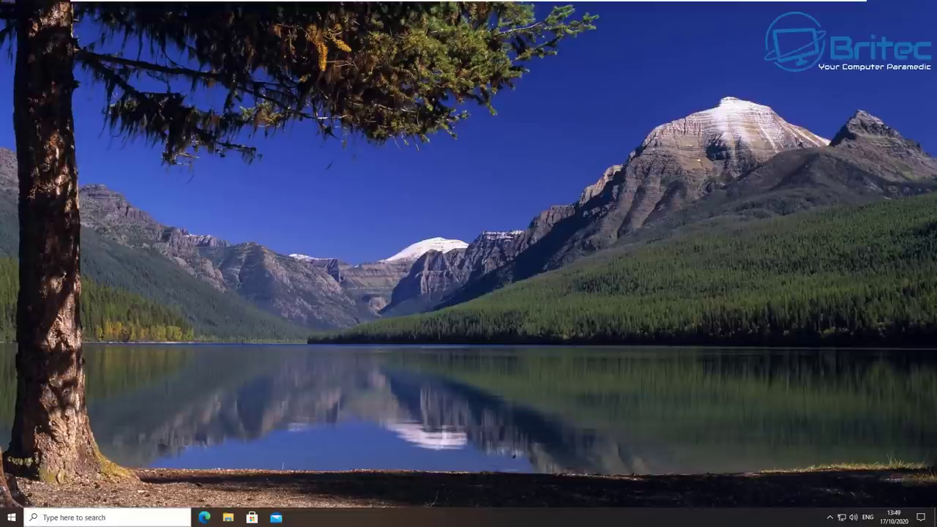
Run mdsched.exe from Windows search and choose to restart now and check for memory problems.
{"action": "key", "text": "super+s"}
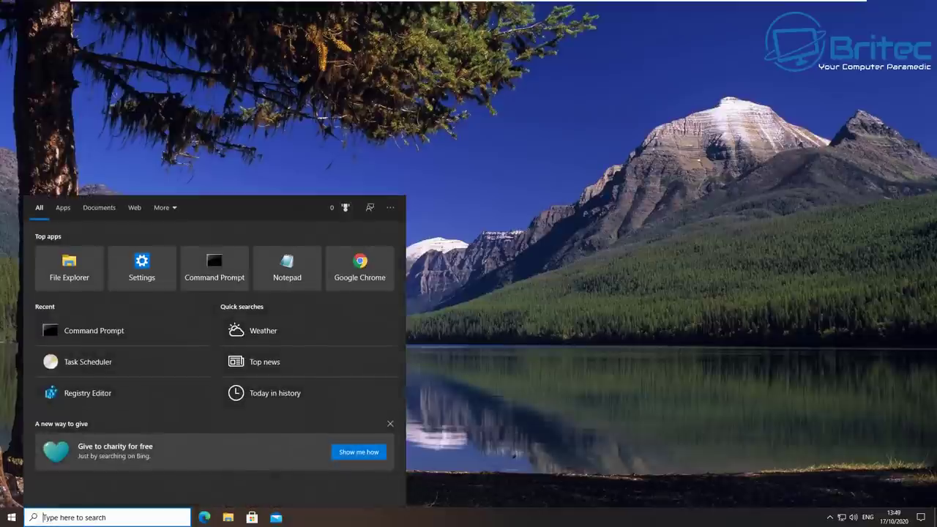
{"action": "type", "text": "mdsc"}
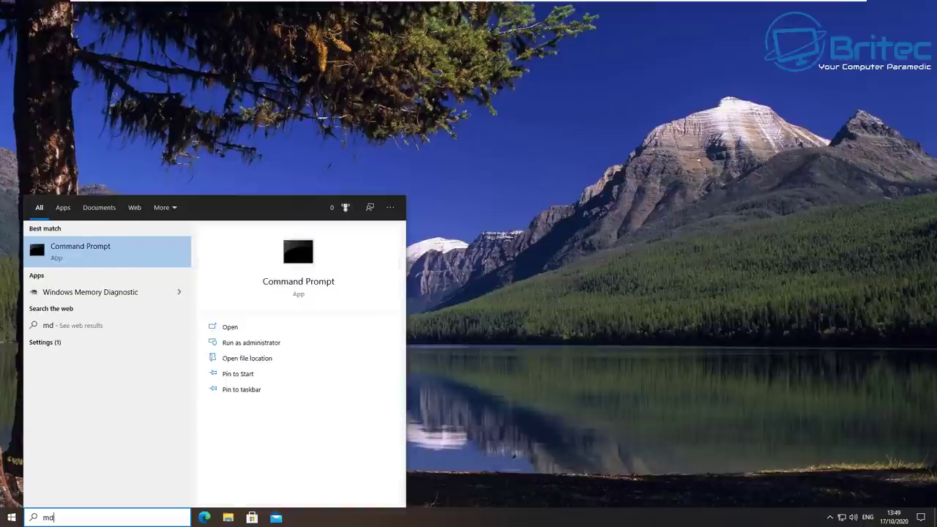
{"action": "type", "text": "h"}
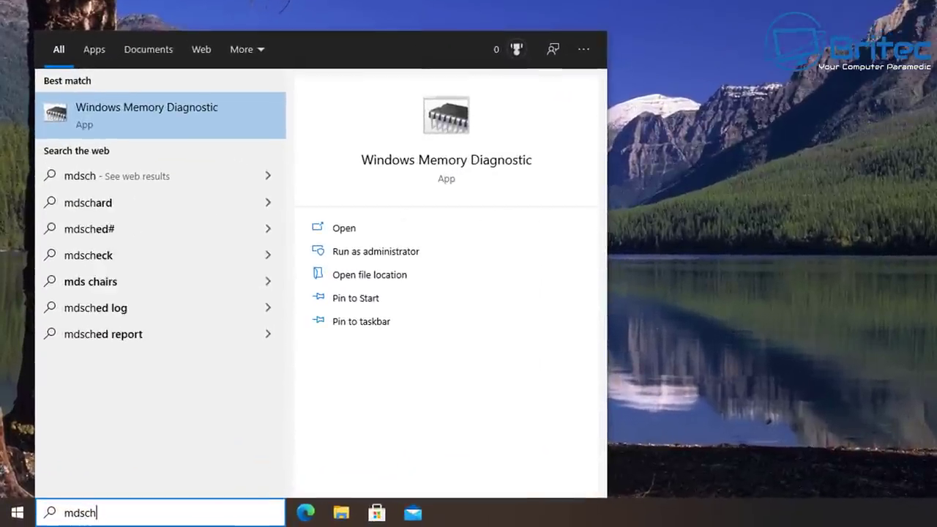
{"action": "type", "text": "ed.exe"}
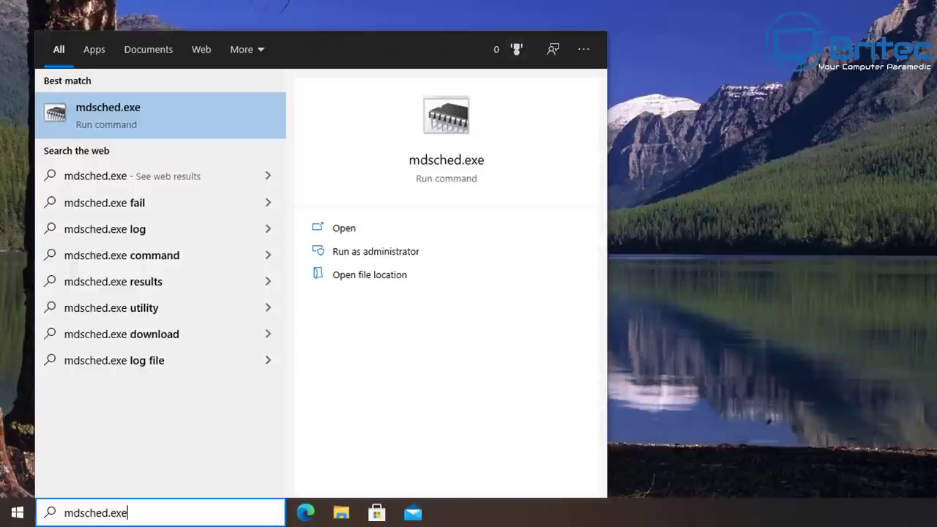
{"action": "key", "text": "Return"}
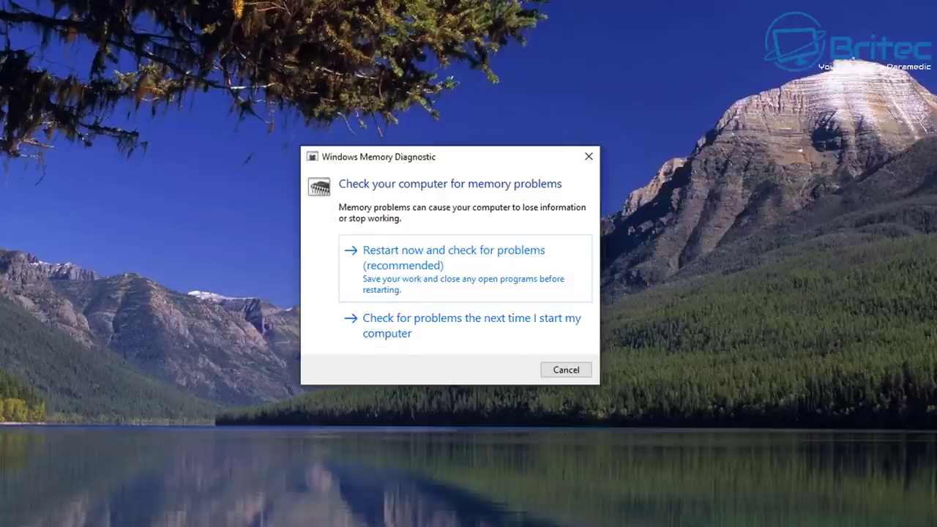
{"action": "key", "text": "Return"}
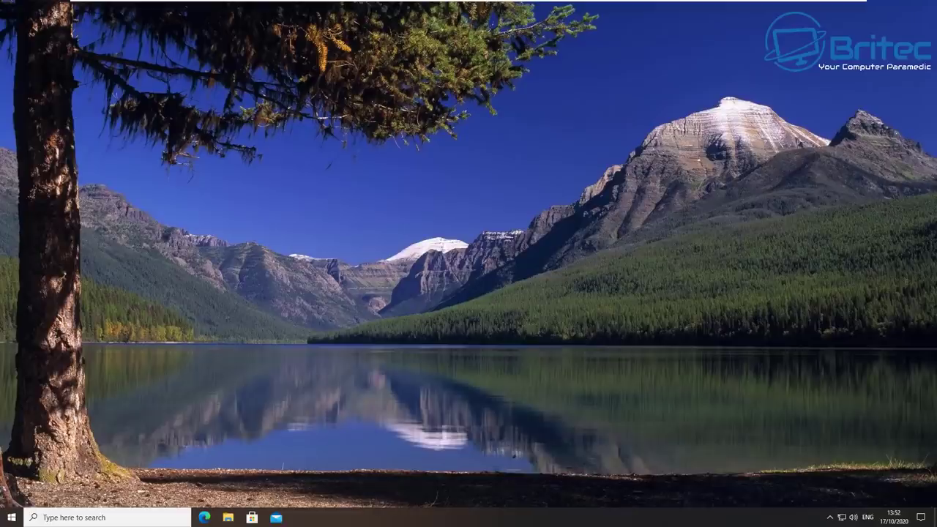
Search Windows for regedit, open Registry Editor and allow it to make changes.
{"action": "key", "text": "super+s"}
{"action": "type", "text": "regedit"}
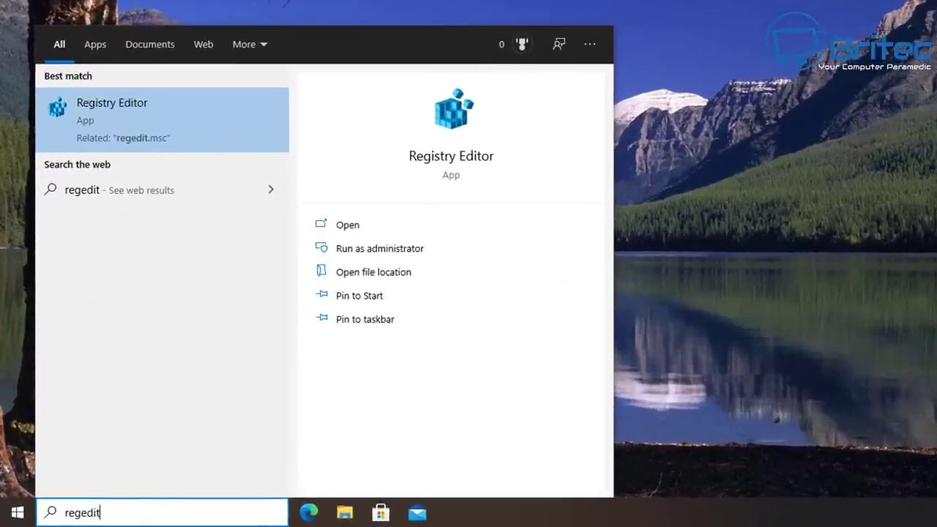
{"action": "key", "text": "Return"}
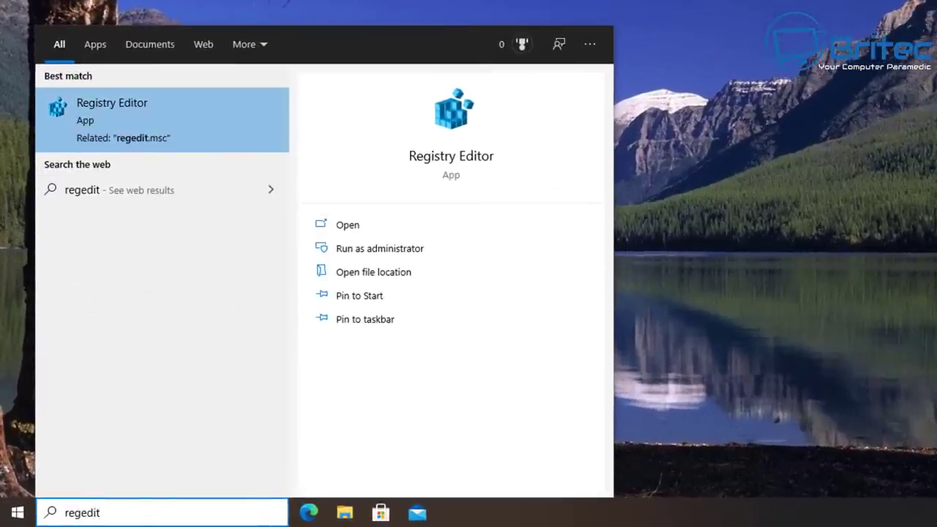
{"action": "key", "text": "alt+y"}
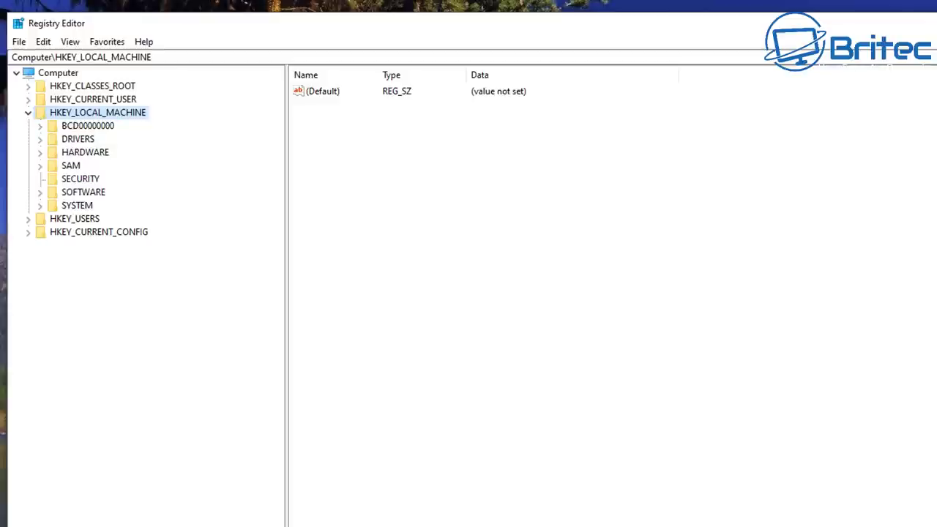
Expand the registry path HKEY_LOCAL_MACHINE\SYSTEM\CurrentControlSet\Control.
{"action": "left_click", "coordinate": [77, 205]}
{"action": "left_click", "coordinate": [39, 205]}
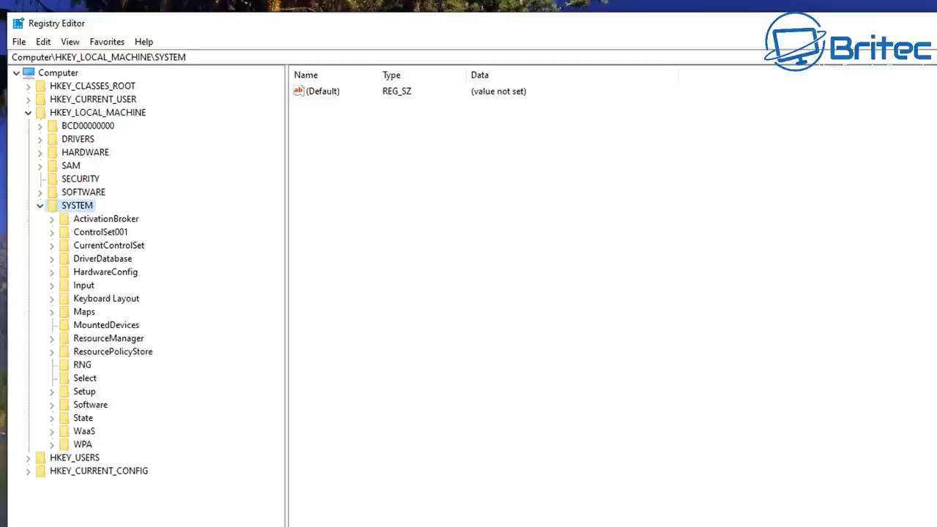
{"action": "left_click", "coordinate": [108, 246]}
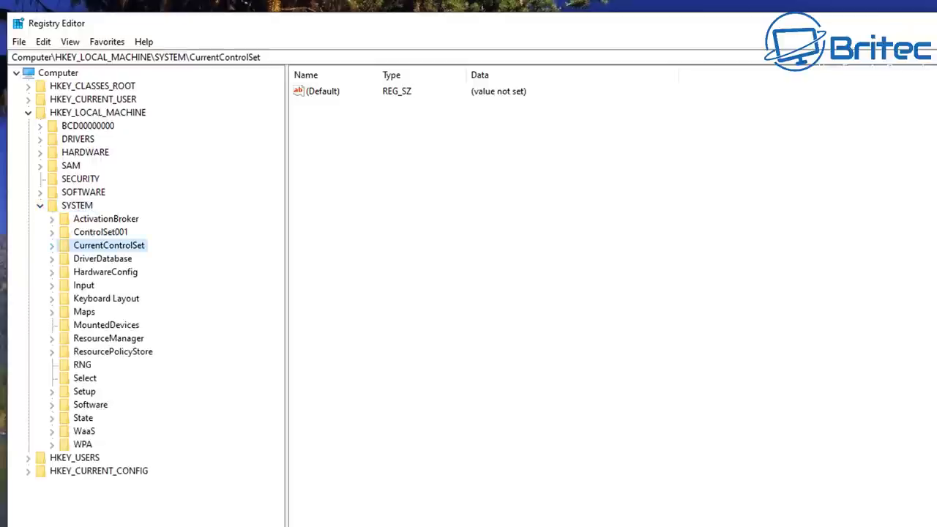
{"action": "key", "text": "Right"}
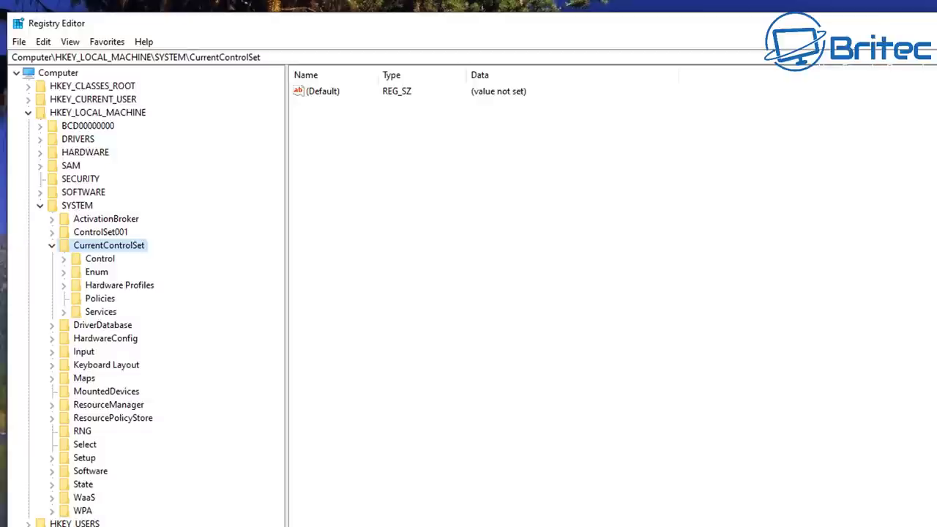
{"action": "key", "text": "Down"}
{"action": "key", "text": "Right"}
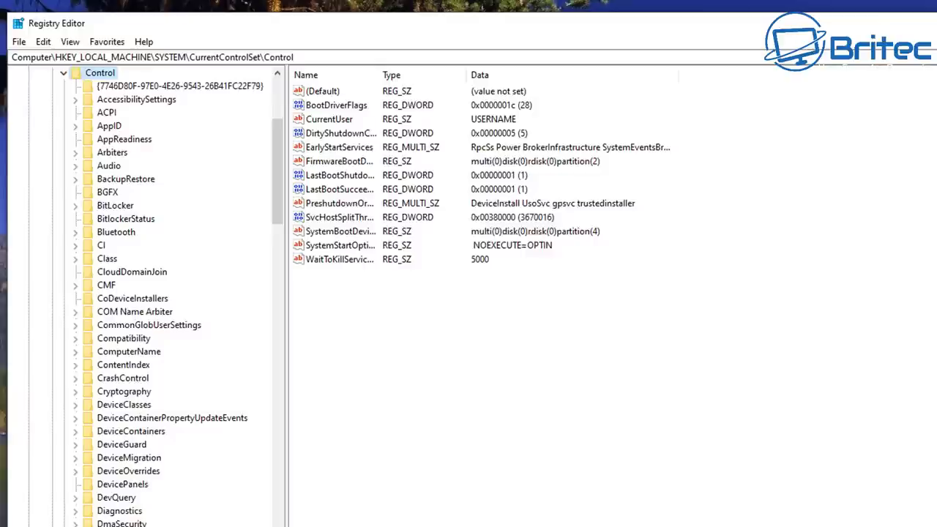
Find the GraphicsDrivers key under Control, then select and expand it.
{"action": "scroll", "coordinate": [176, 293], "scroll_direction": "down", "scroll_amount": 15}
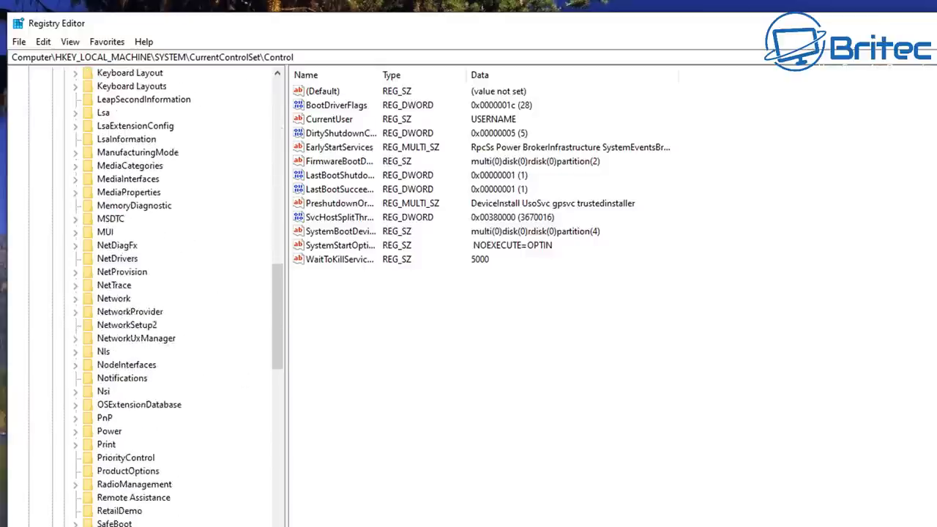
{"action": "scroll", "coordinate": [147, 292], "scroll_direction": "down", "scroll_amount": 8}
{"action": "scroll", "coordinate": [146, 293], "scroll_direction": "up", "scroll_amount": 20}
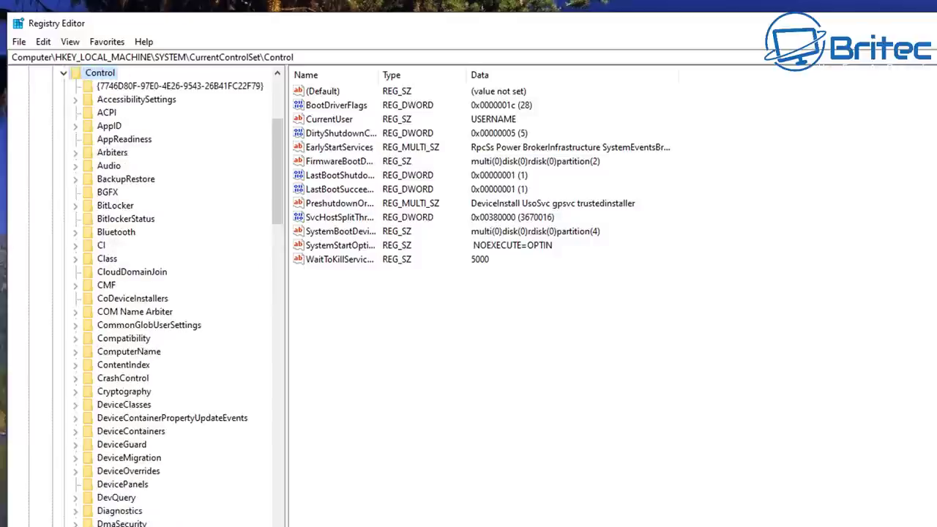
{"action": "scroll", "coordinate": [172, 293], "scroll_direction": "down", "scroll_amount": 3}
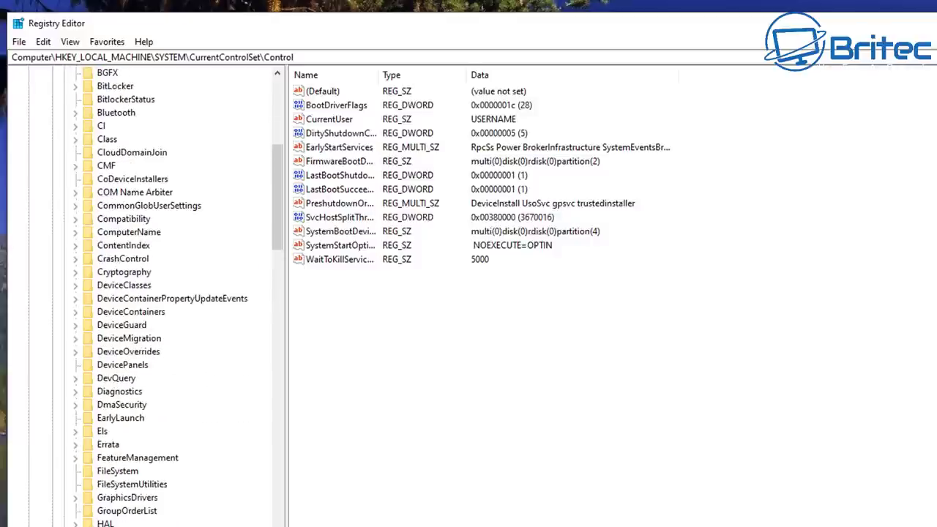
{"action": "left_click", "coordinate": [127, 497]}
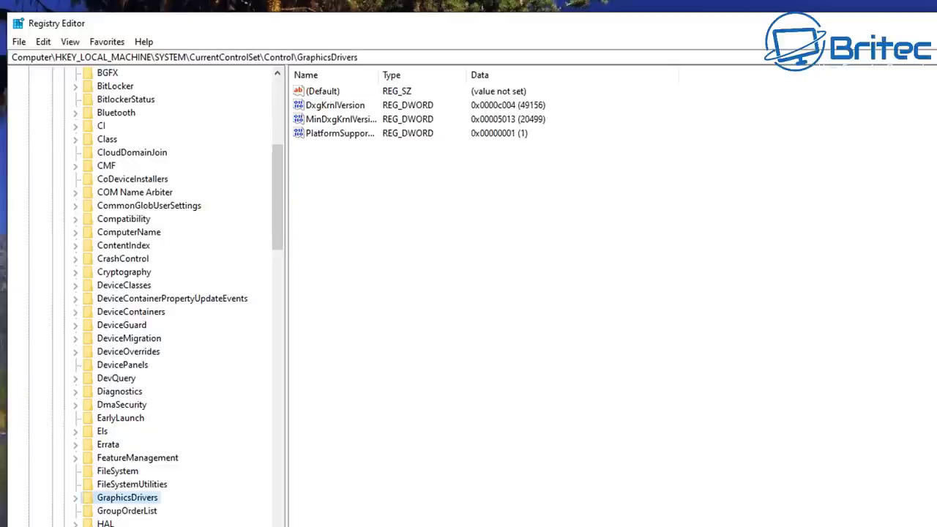
{"action": "key", "text": "Right"}
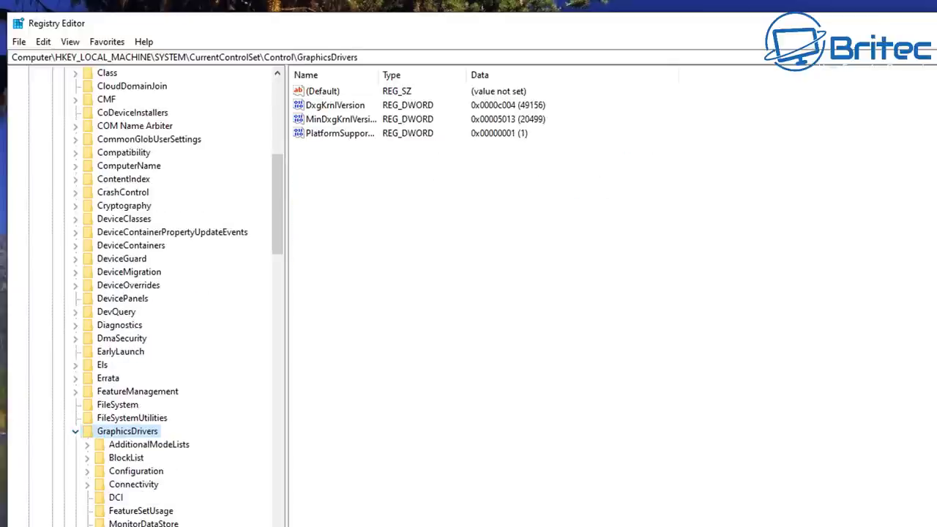
Create a new DWORD (32-bit) value named TdrDdiDelay in the GraphicsDrivers key.
{"action": "key", "text": "Tab"}
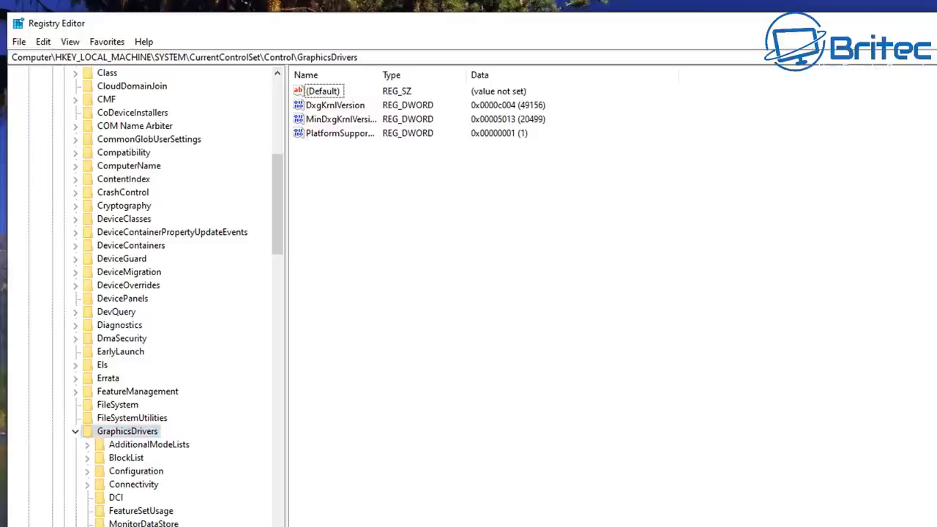
{"action": "right_click", "coordinate": [365, 208]}
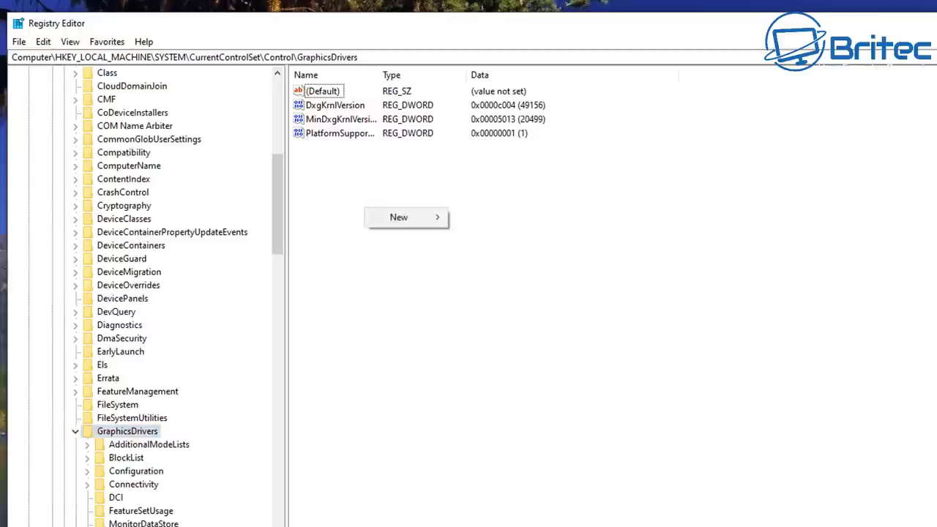
{"action": "mouse_move", "coordinate": [399, 218]}
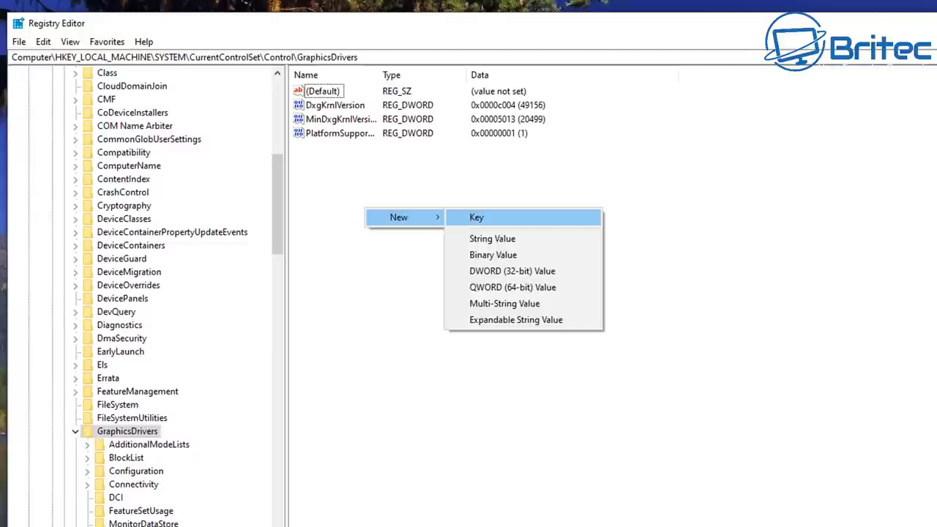
{"action": "key", "text": "Down"}
{"action": "key", "text": "Down"}
{"action": "key", "text": "Down"}
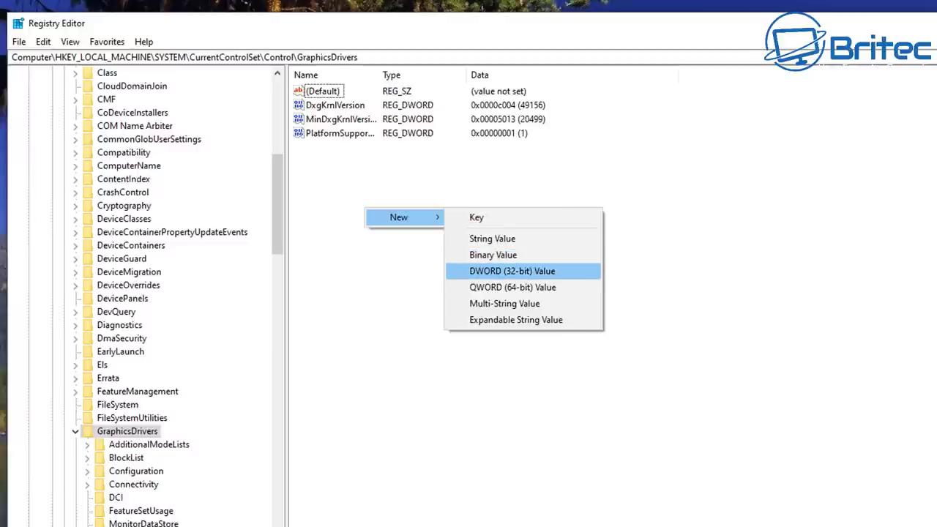
{"action": "key", "text": "Return"}
{"action": "type", "text": "Tdr"}
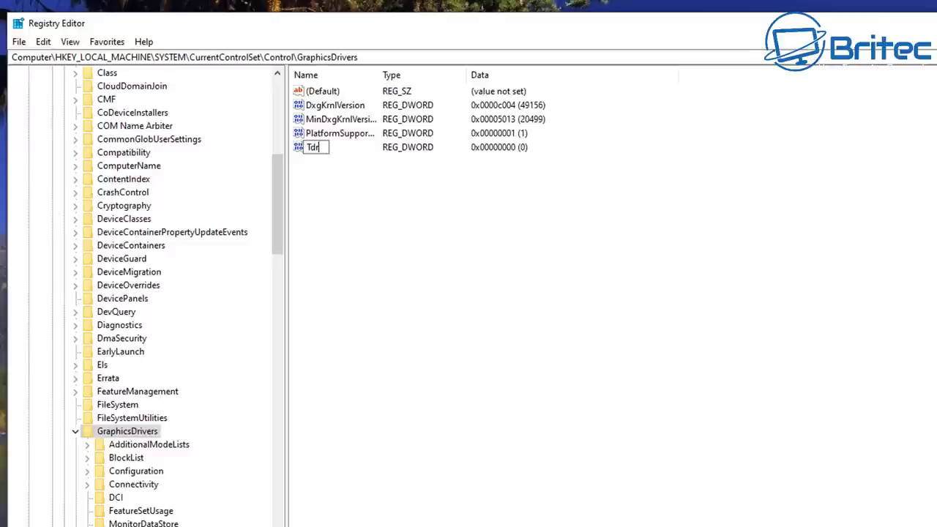
{"action": "type", "text": "DdiDelay"}
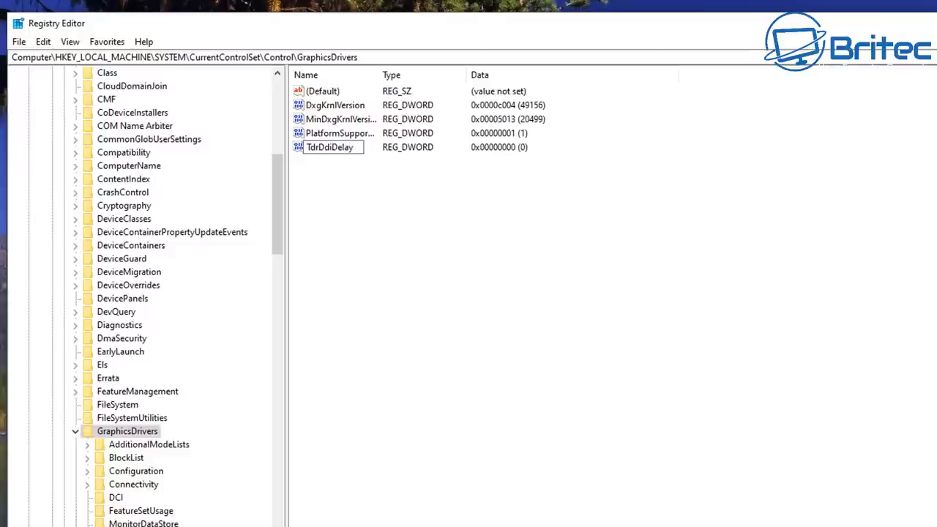
{"action": "key", "text": "Return"}
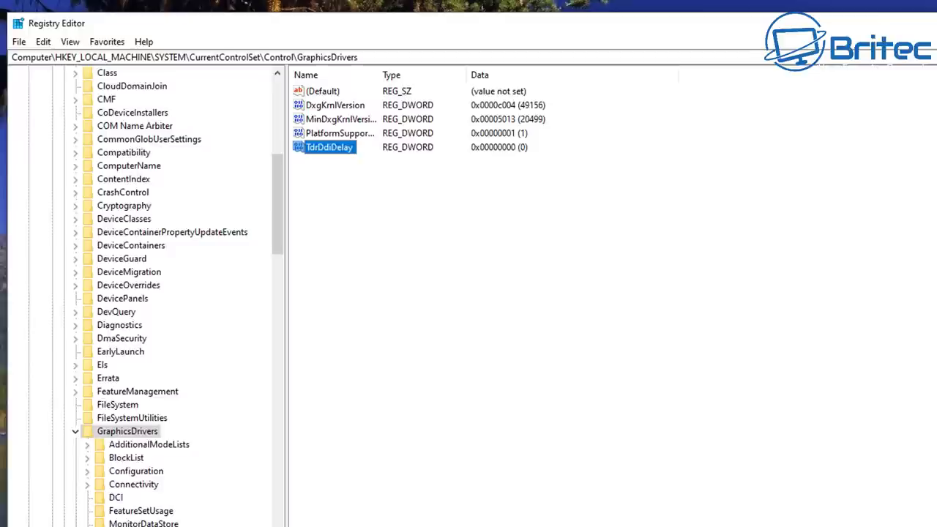
Set the value data of TdrDdiDelay to 20 in hexadecimal base.
{"action": "key", "text": "Return"}
{"action": "left_click_drag", "start_coordinate": [195, 97], "coordinate": [442, 183]}
{"action": "type", "text": "20"}
{"action": "key", "text": "Return"}
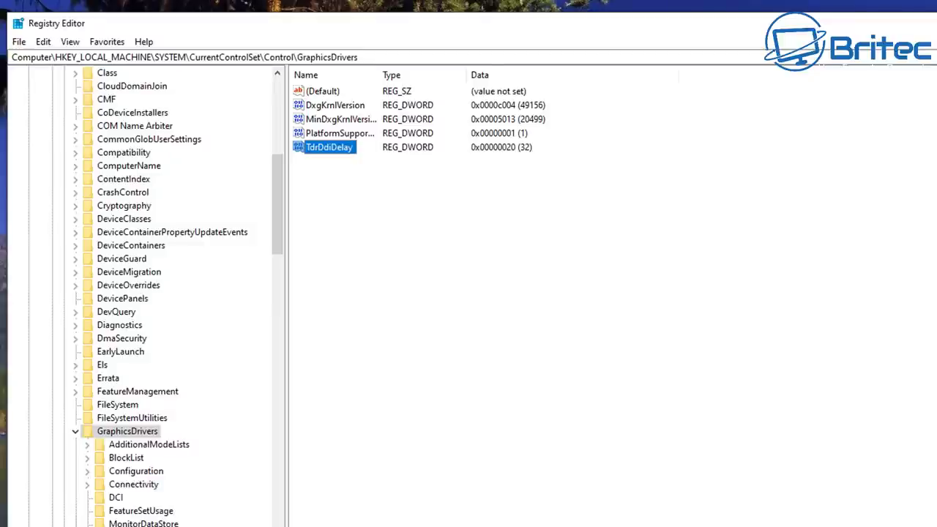
Add another DWORD (32-bit) value to the GraphicsDrivers key and name it TdrDelay.
{"action": "right_click", "coordinate": [334, 174]}
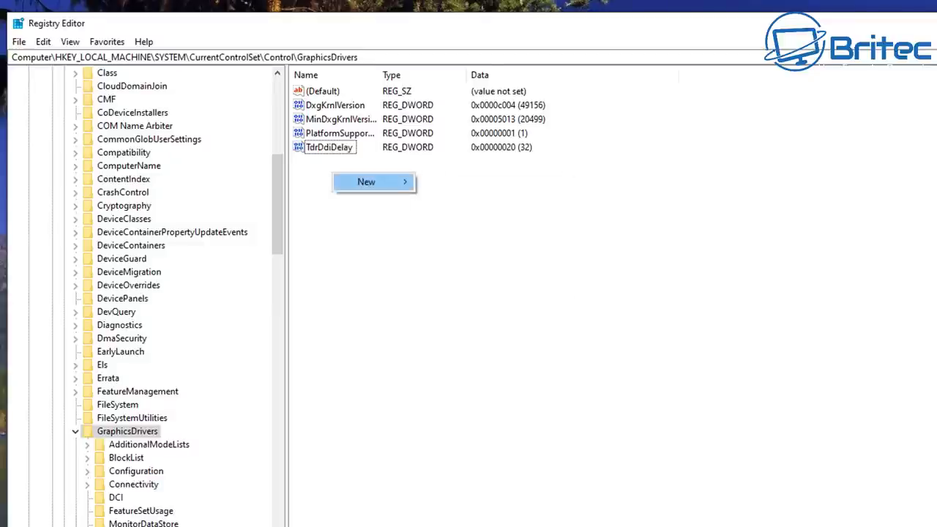
{"action": "mouse_move", "coordinate": [366, 182]}
{"action": "left_click", "coordinate": [480, 235]}
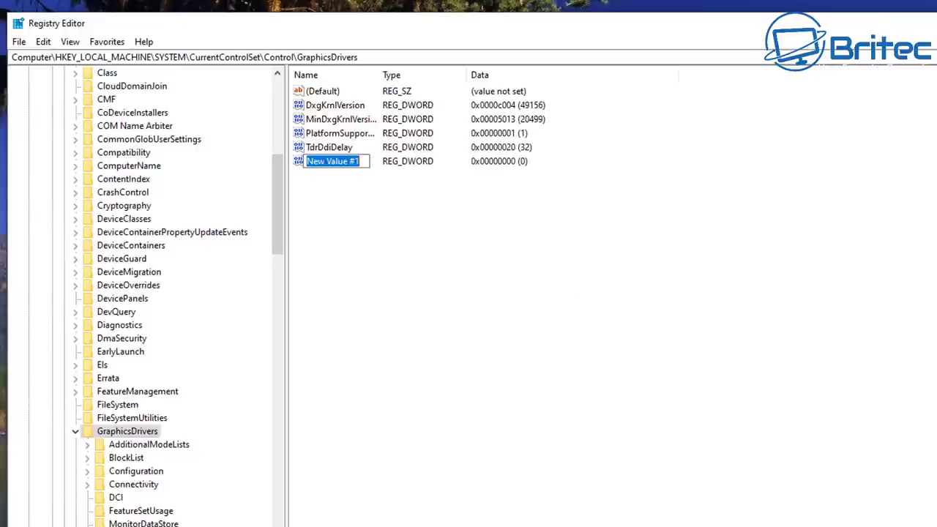
{"action": "key", "text": "BackSpace"}
{"action": "type", "text": "TdrDelay"}
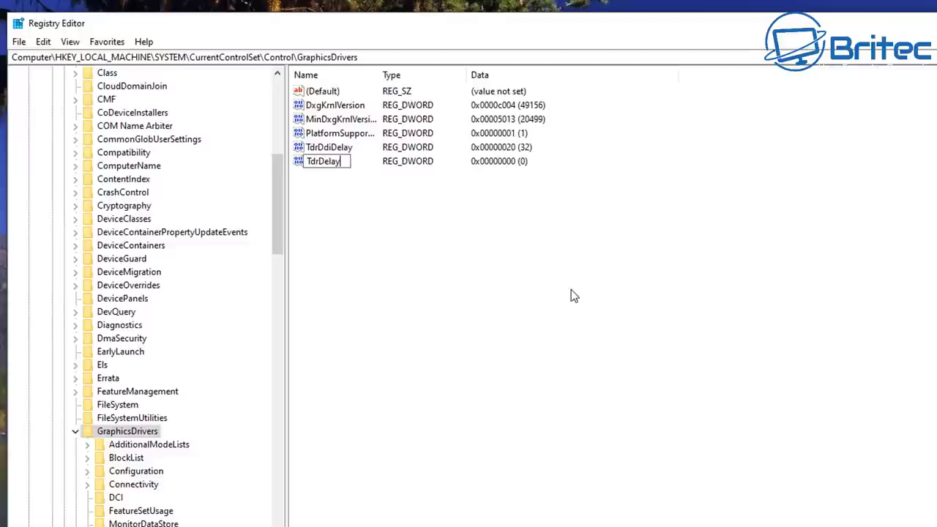
{"action": "key", "text": "Return"}
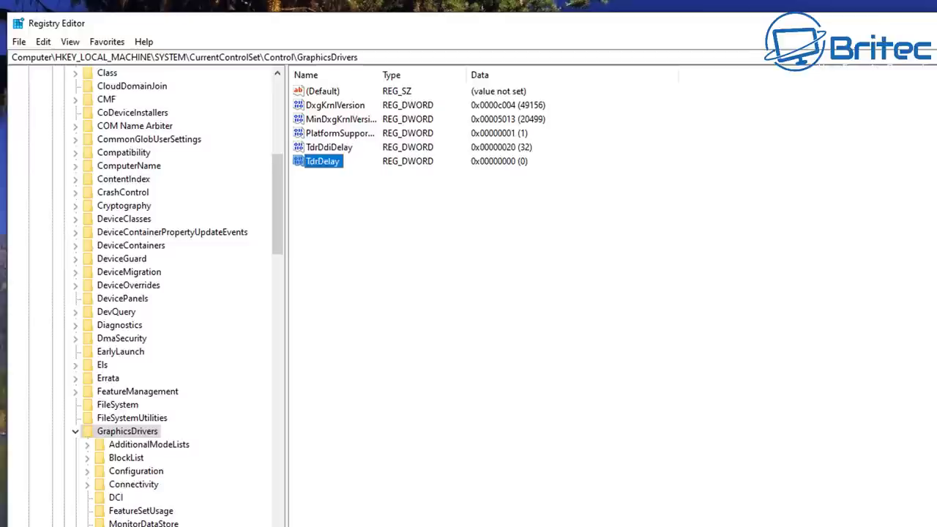
Set the value data of TdrDelay to 20 in hexadecimal base.
{"action": "key", "text": "Return"}
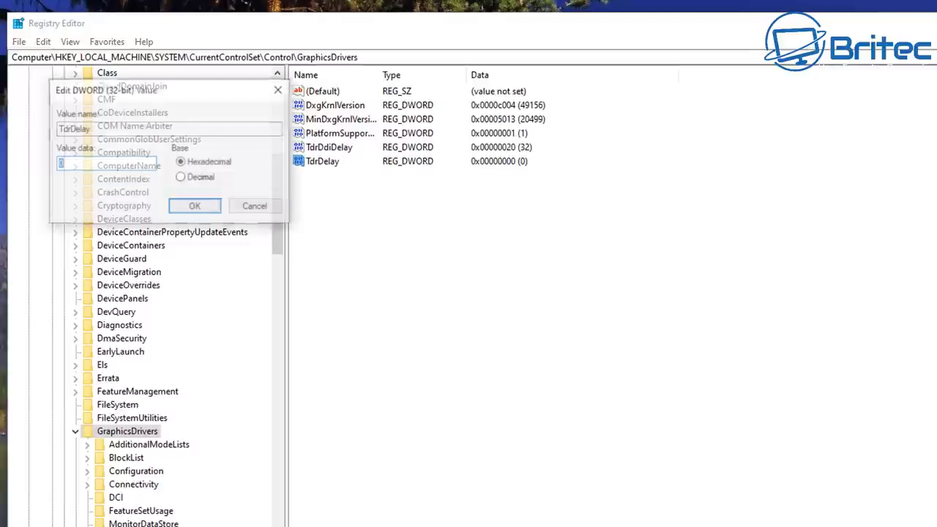
{"action": "left_click_drag", "start_coordinate": [164, 88], "coordinate": [408, 194]}
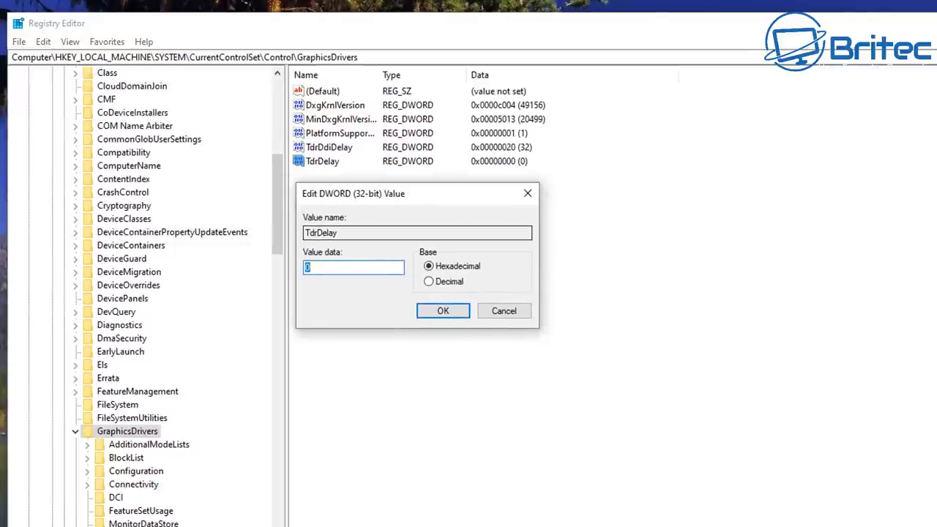
{"action": "type", "text": "20"}
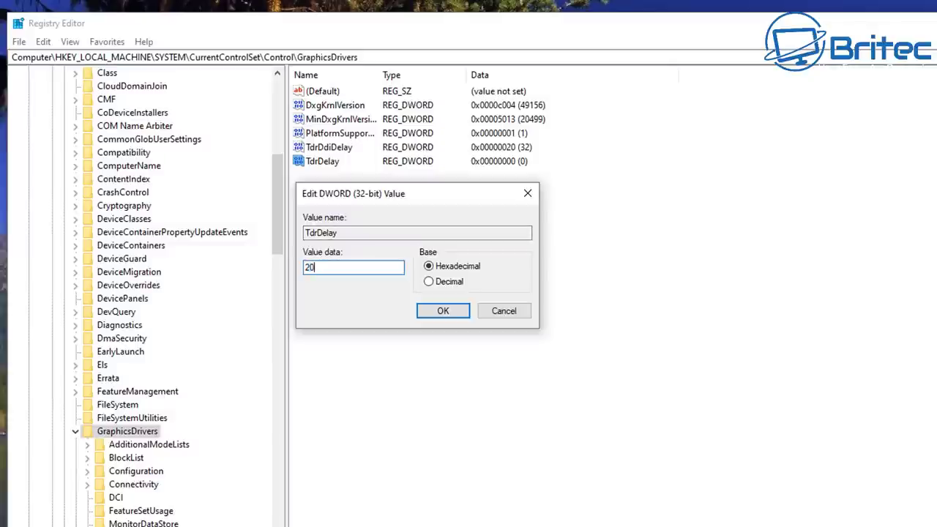
{"action": "left_click", "coordinate": [443, 310]}
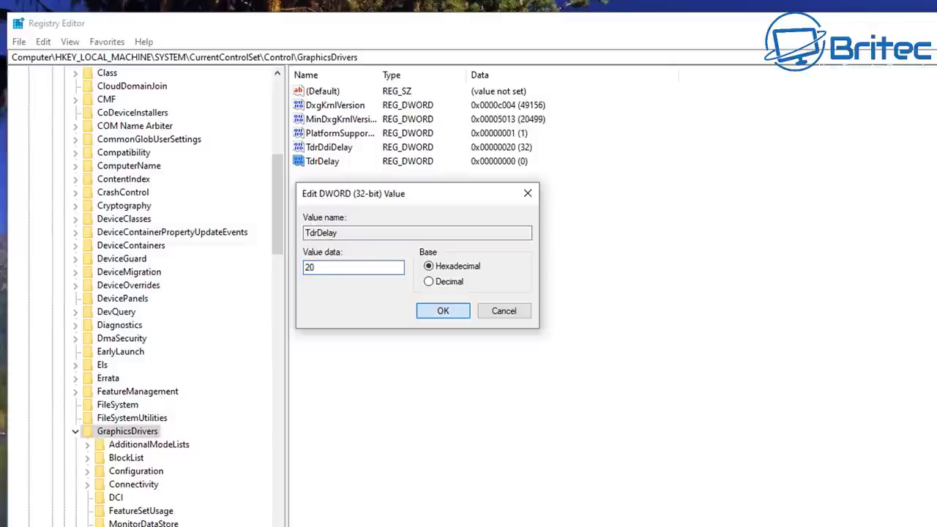